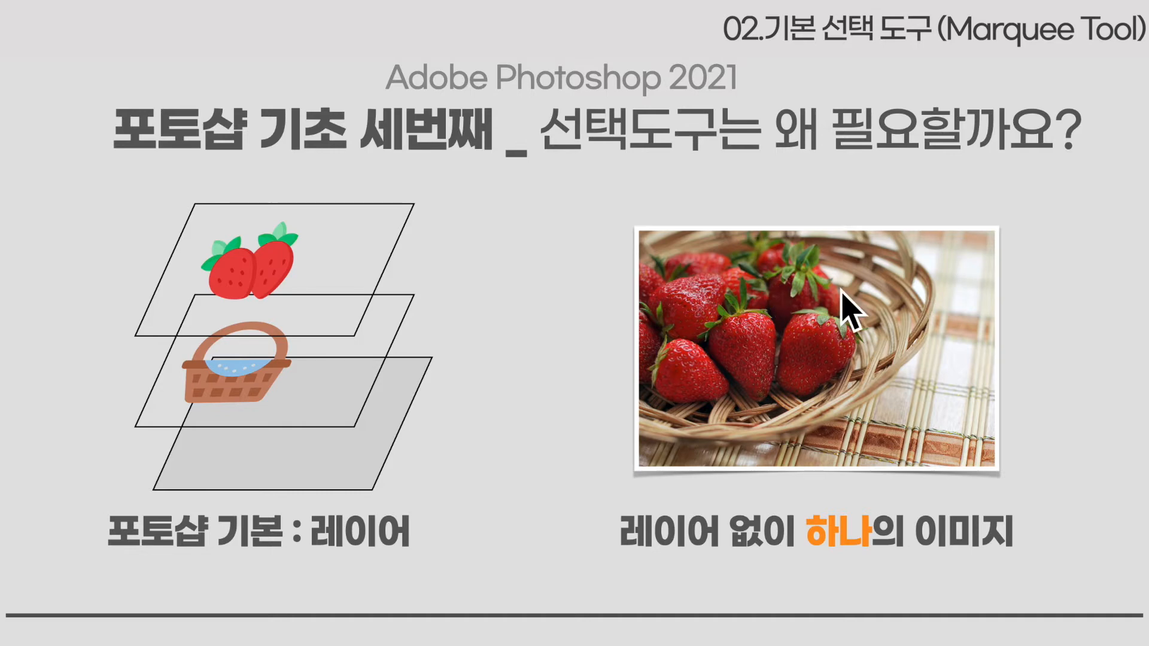
key("Right")
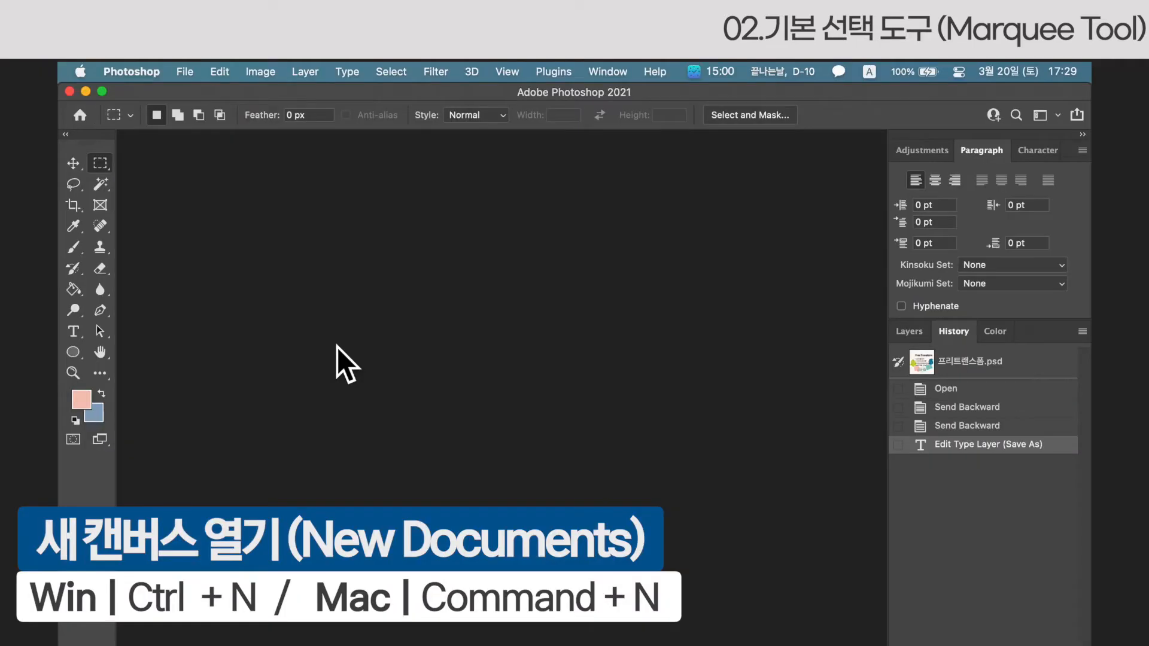
Step: Start a new document and name it 선택도구 익히기
left_click(184, 72)
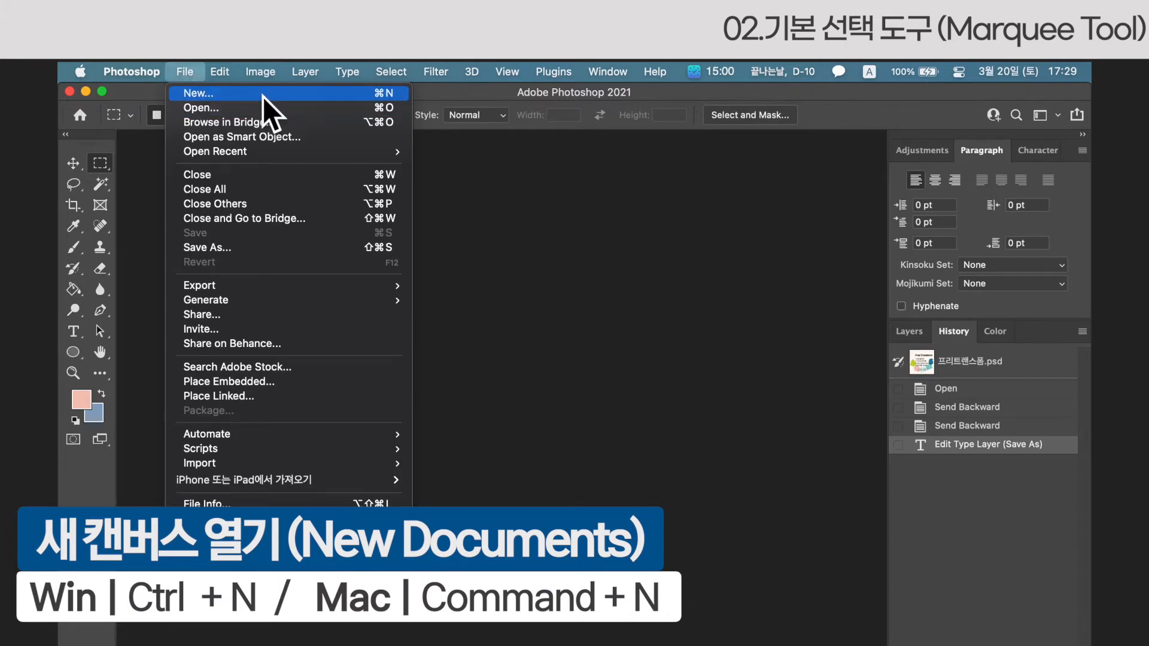
left_click(263, 94)
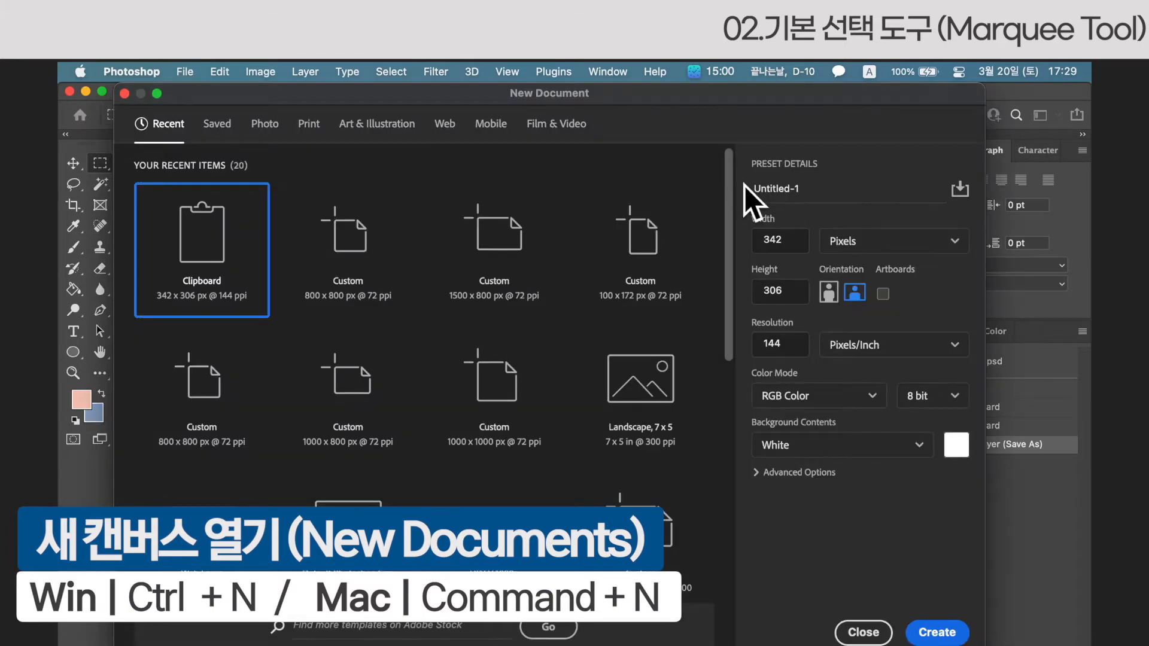
left_click(805, 189)
key("ctrl+space")
type("선택도구 익히기")
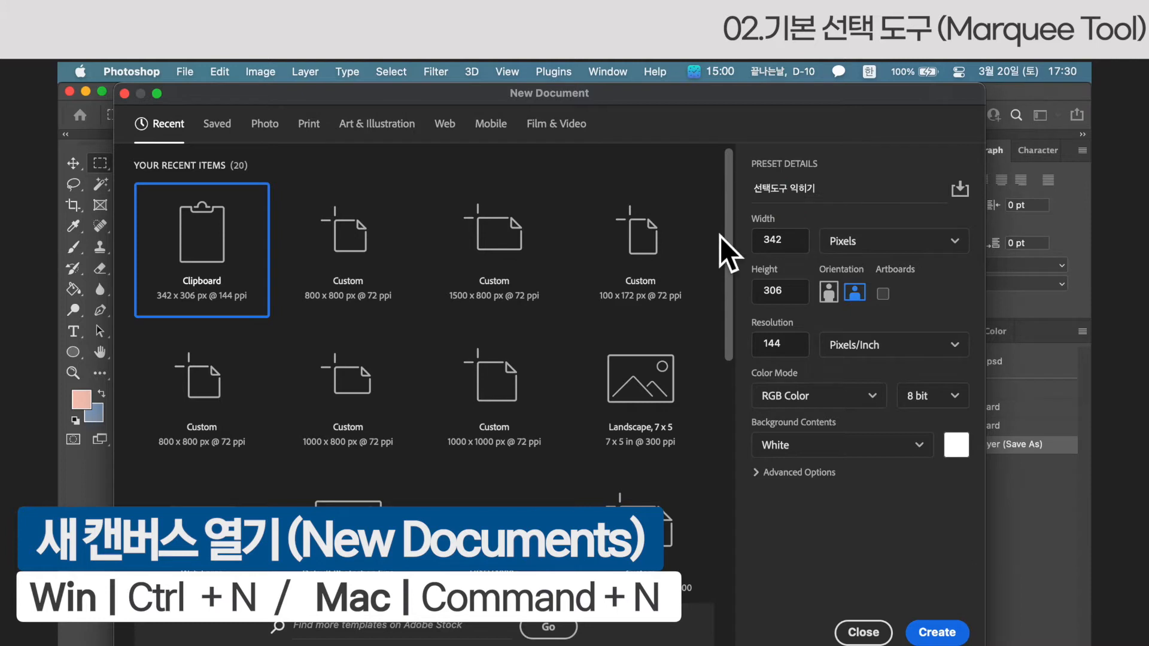
Step: Set the new document's width and height to 800 pixels, update its resolution and create it
double_click(772, 239)
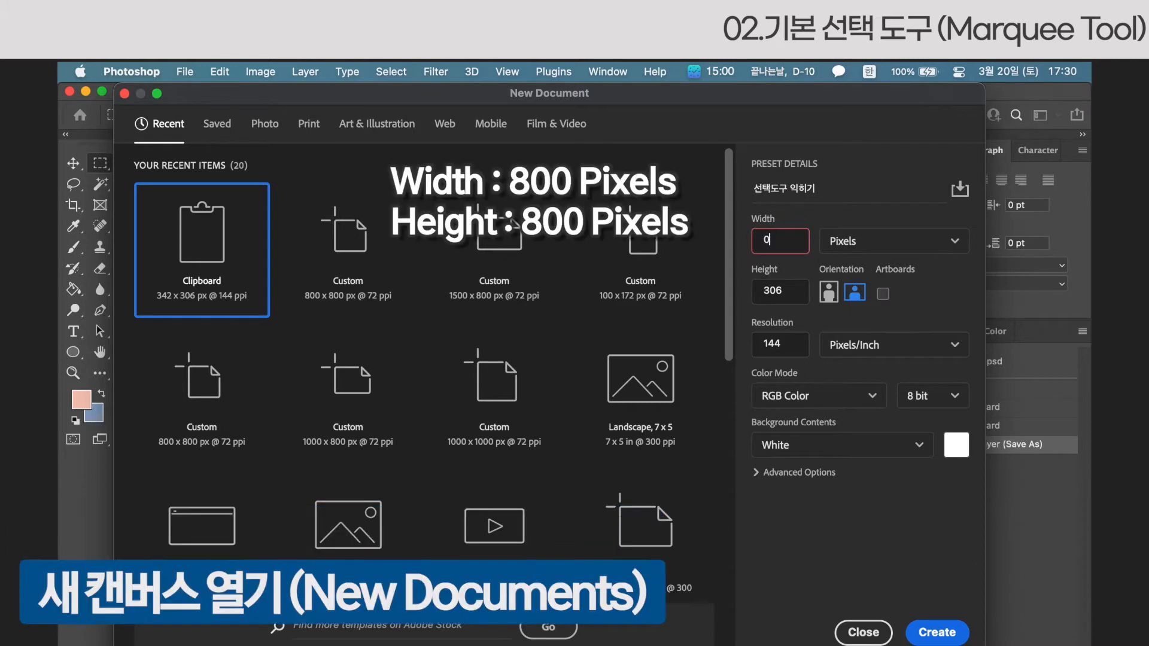
key("Tab")
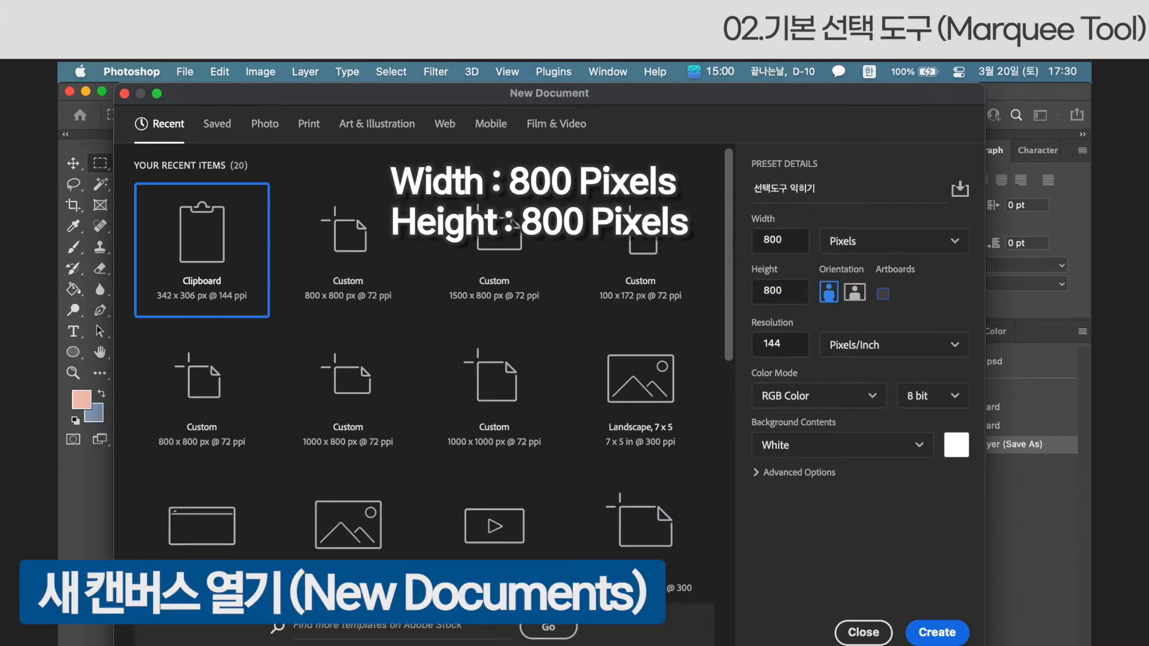
double_click(789, 344)
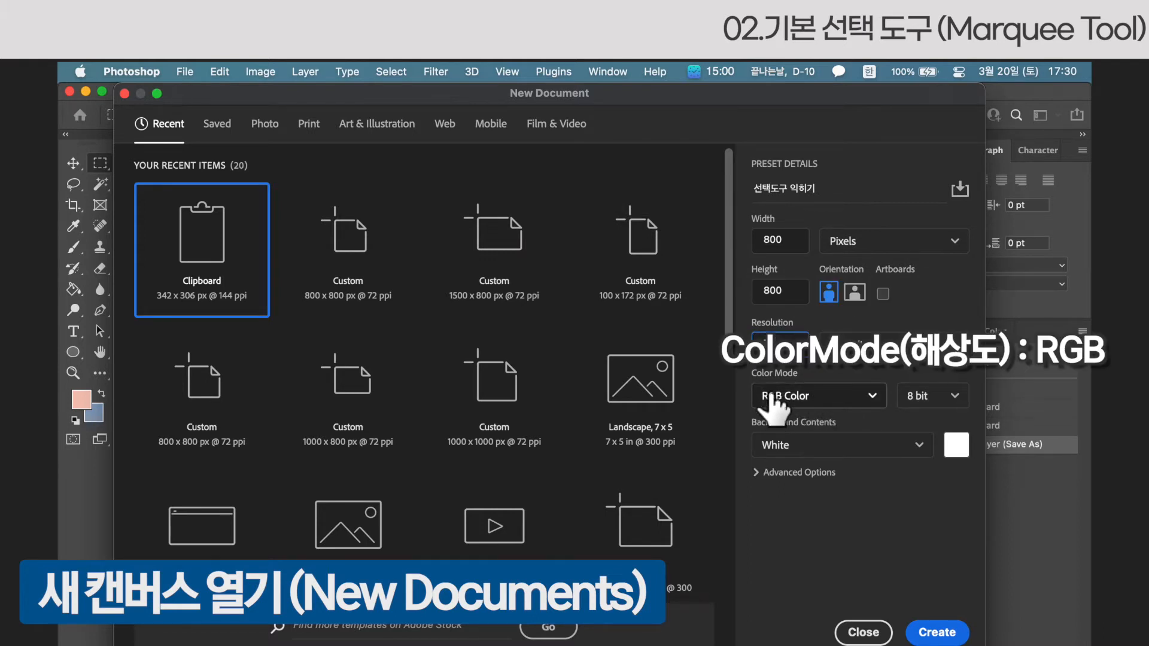
left_click(937, 632)
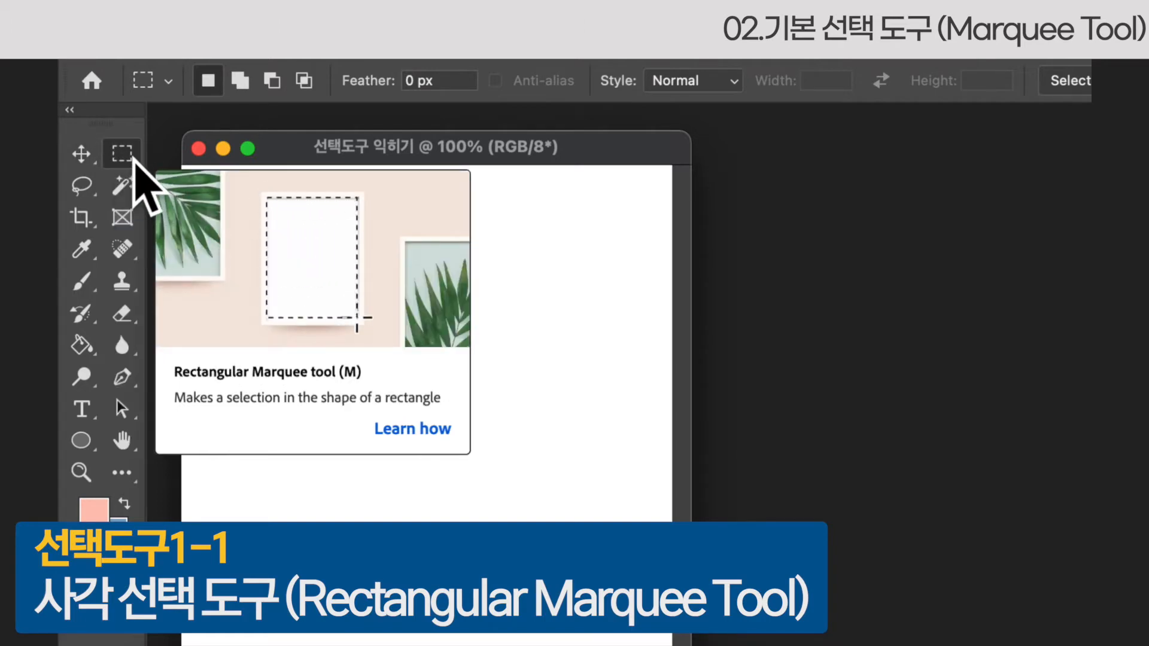
Step: Draw a rectangular marquee selection near the canvas's upper-left corner, move it towards the centre and deselect it
left_click(129, 157)
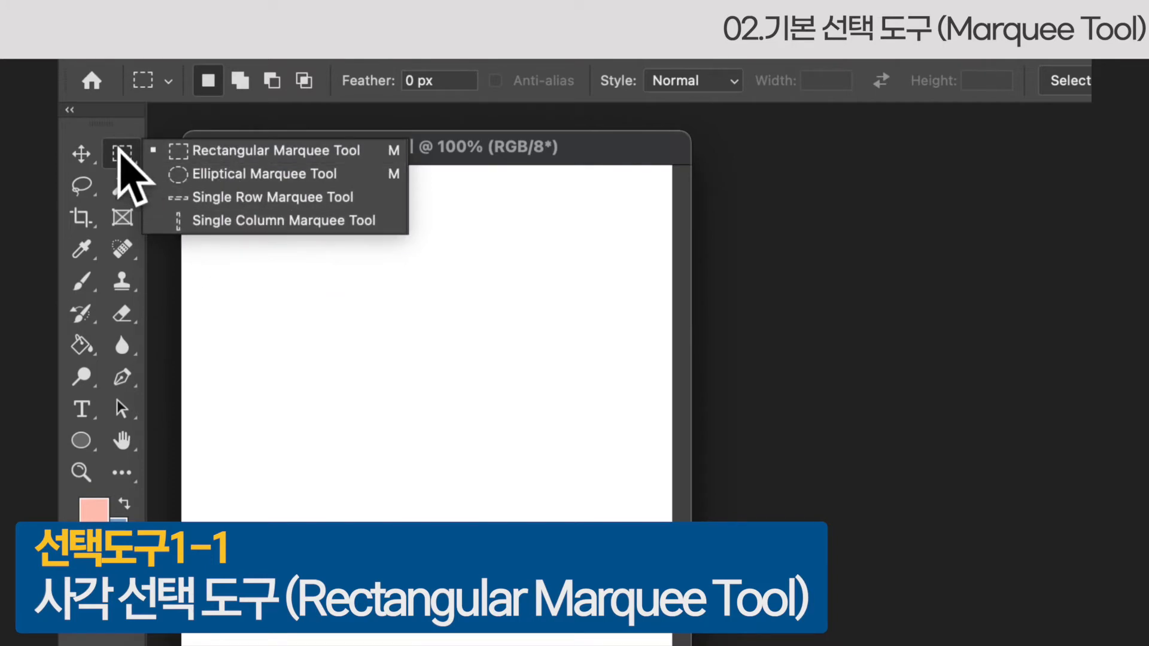
left_click(127, 153)
left_click(127, 155)
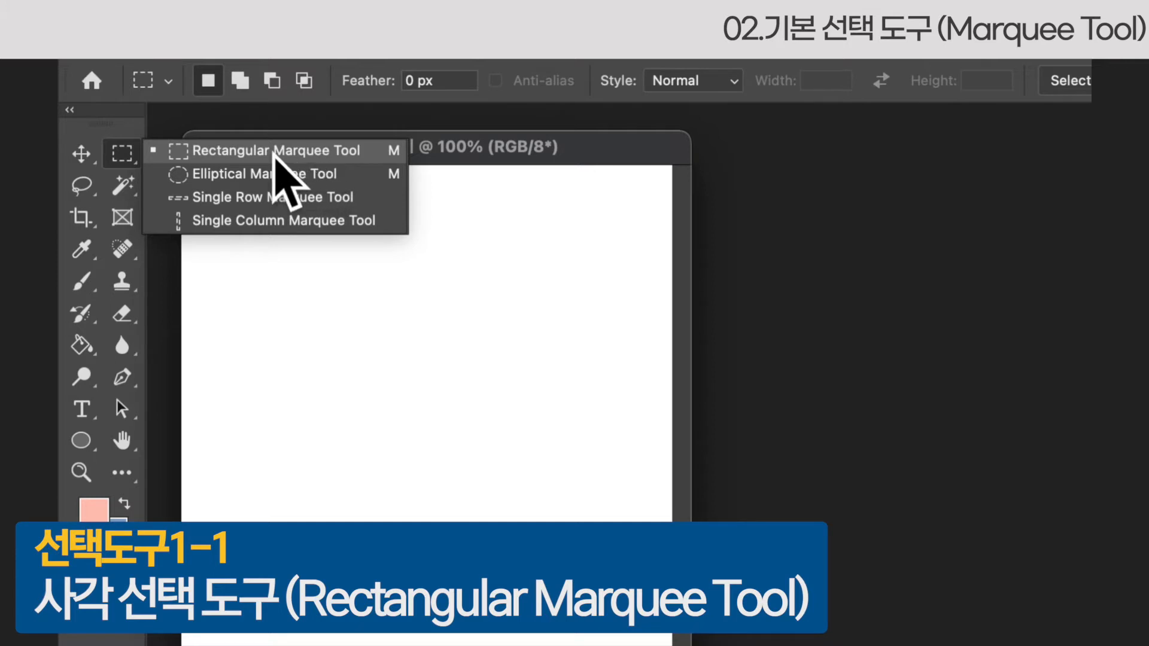
left_click(273, 151)
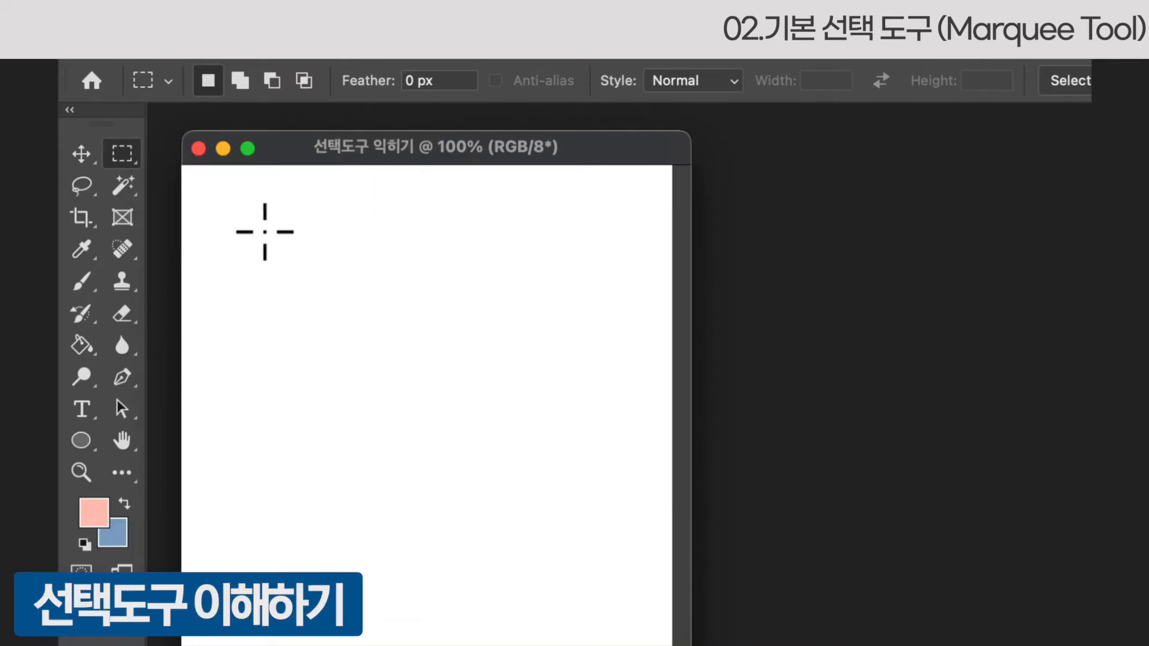
left_click_drag(244, 219, 417, 377)
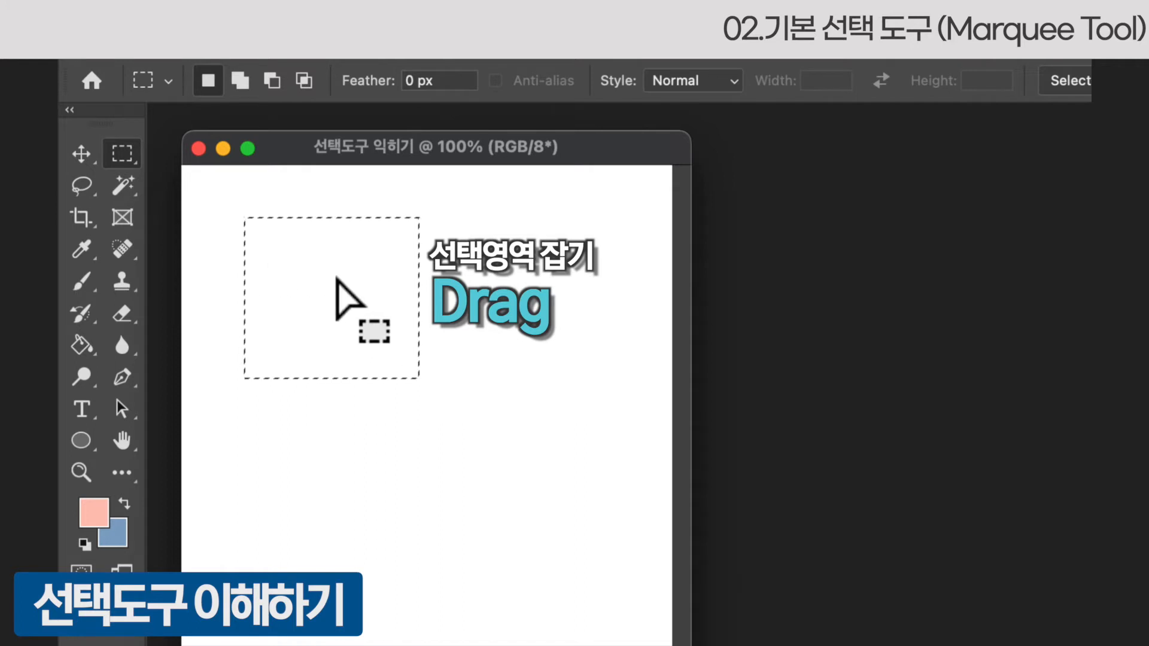
left_click_drag(310, 287, 436, 321)
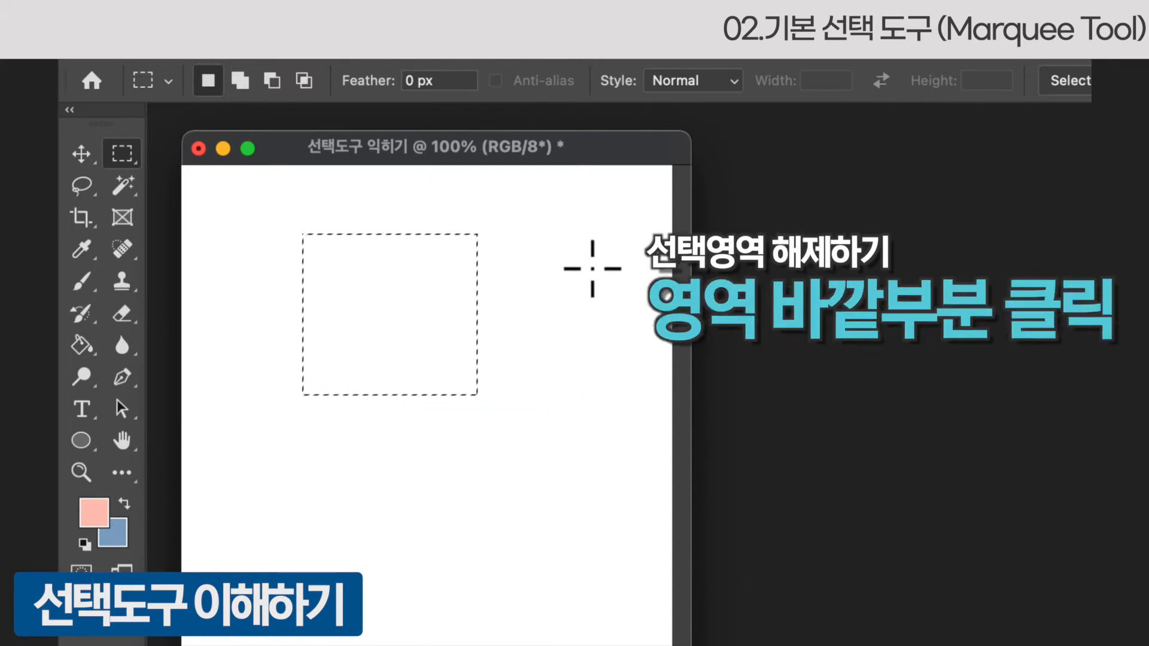
left_click(593, 269)
Step: Draw another rectangular selection in the upper middle of the canvas, move it slightly upwards and clear it
left_click_drag(281, 267, 453, 414)
left_click_drag(386, 345, 378, 308)
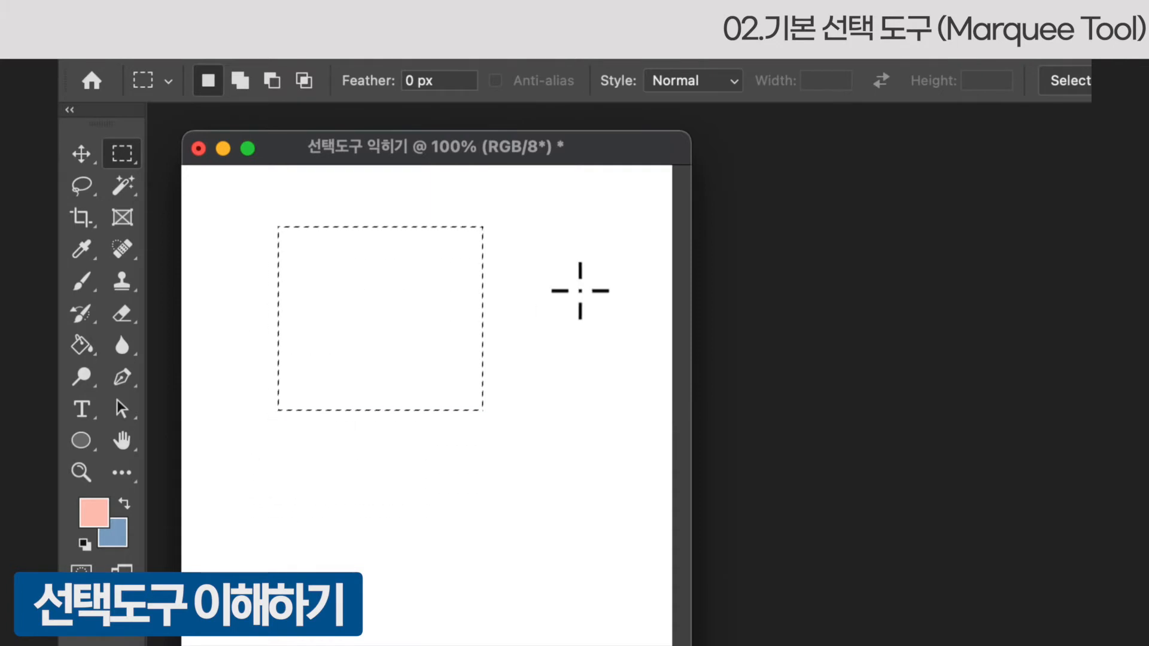
left_click(580, 291)
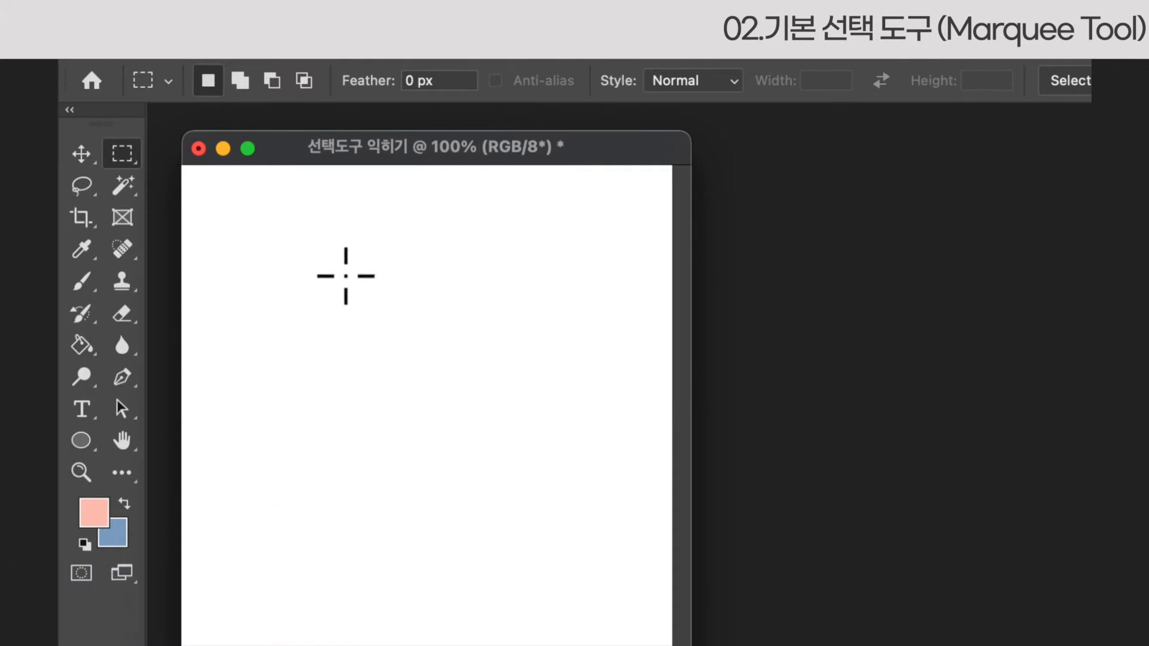
Step: Make a square marquee selection in the upper part of the canvas and paint it pink with the Brush tool
left_click_drag(239, 215, 407, 388)
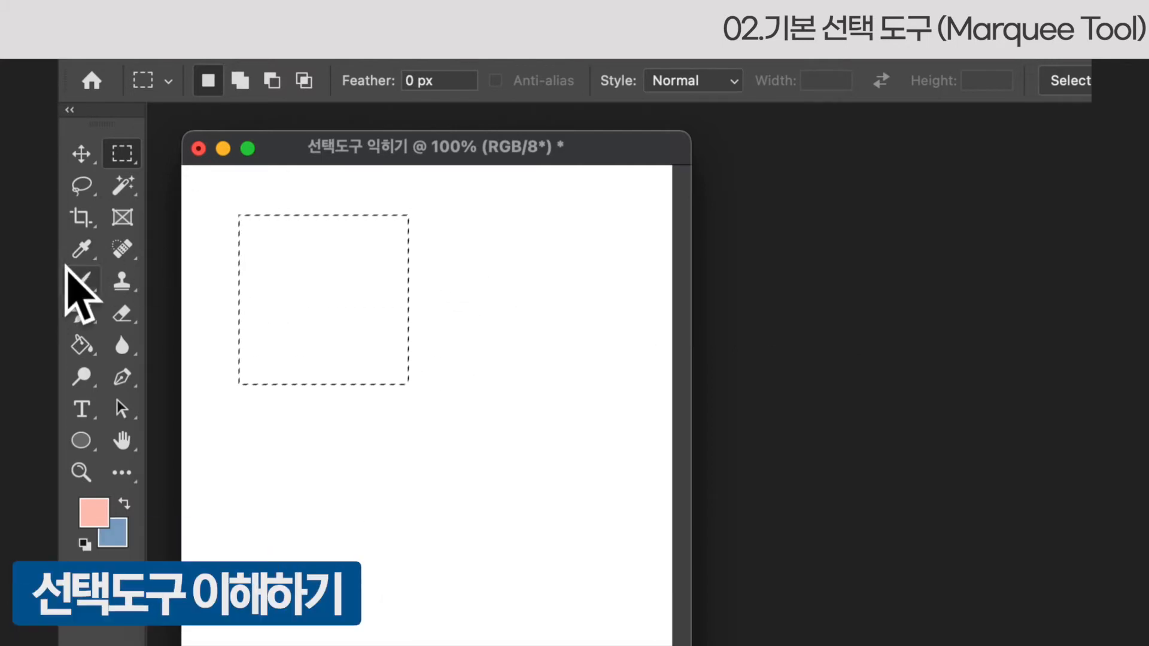
left_click(87, 283)
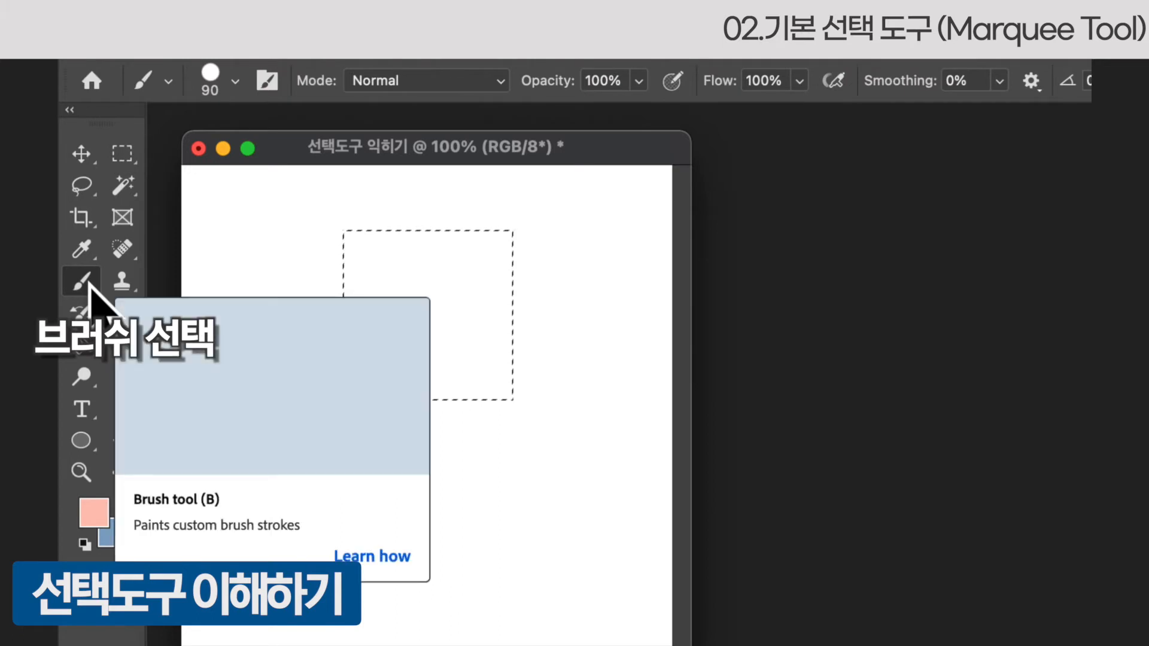
mouse_move(460, 179)
left_mouse_down()
mouse_move(410, 198)
mouse_move(365, 312)
mouse_move(318, 376)
mouse_move(441, 218)
mouse_move(449, 293)
mouse_move(514, 381)
mouse_move(484, 392)
left_mouse_up()
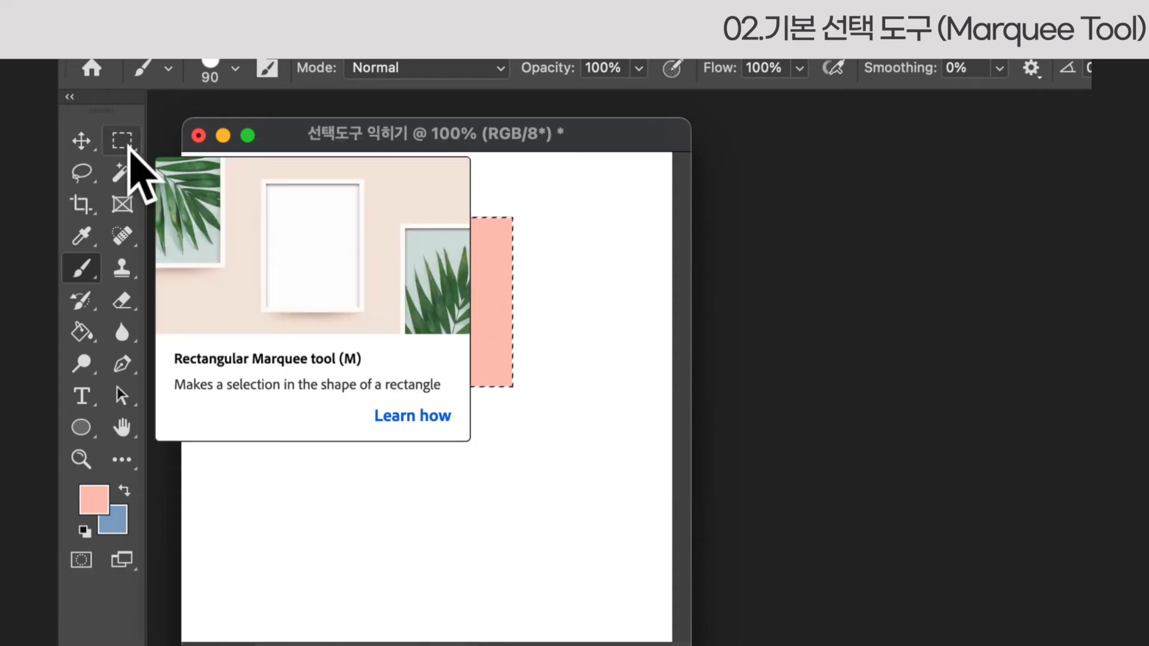
Step: Draw a perfect circle selection about 272 px wide below and left of the pink square with the Elliptical Marquee tool
left_click(131, 148)
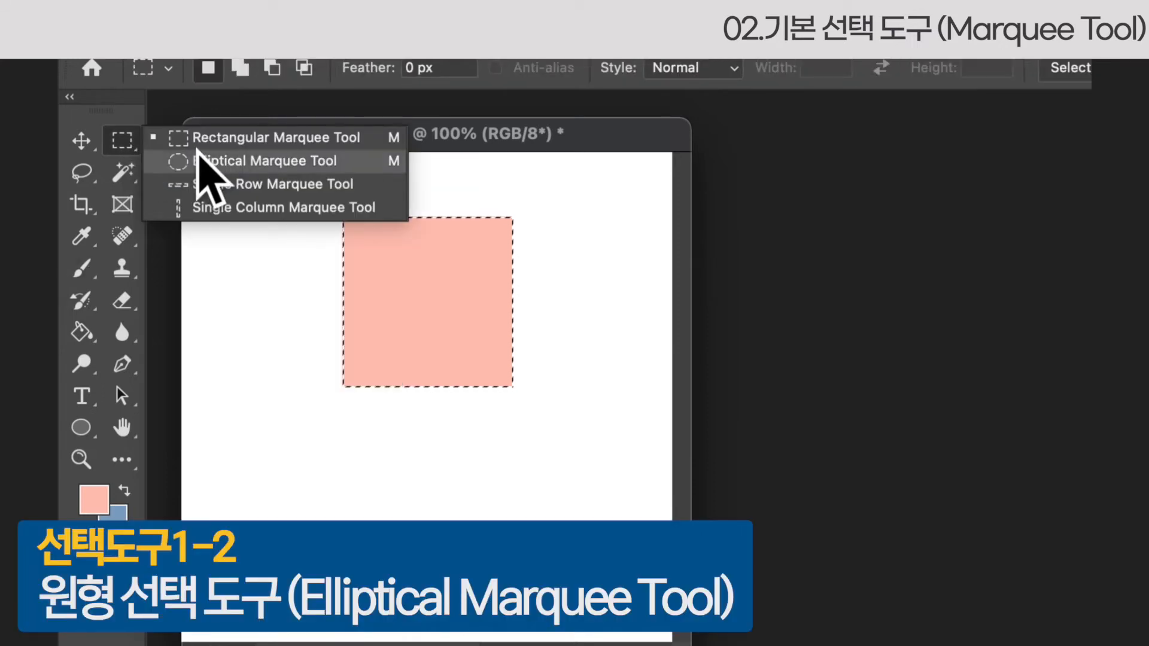
left_click(202, 163)
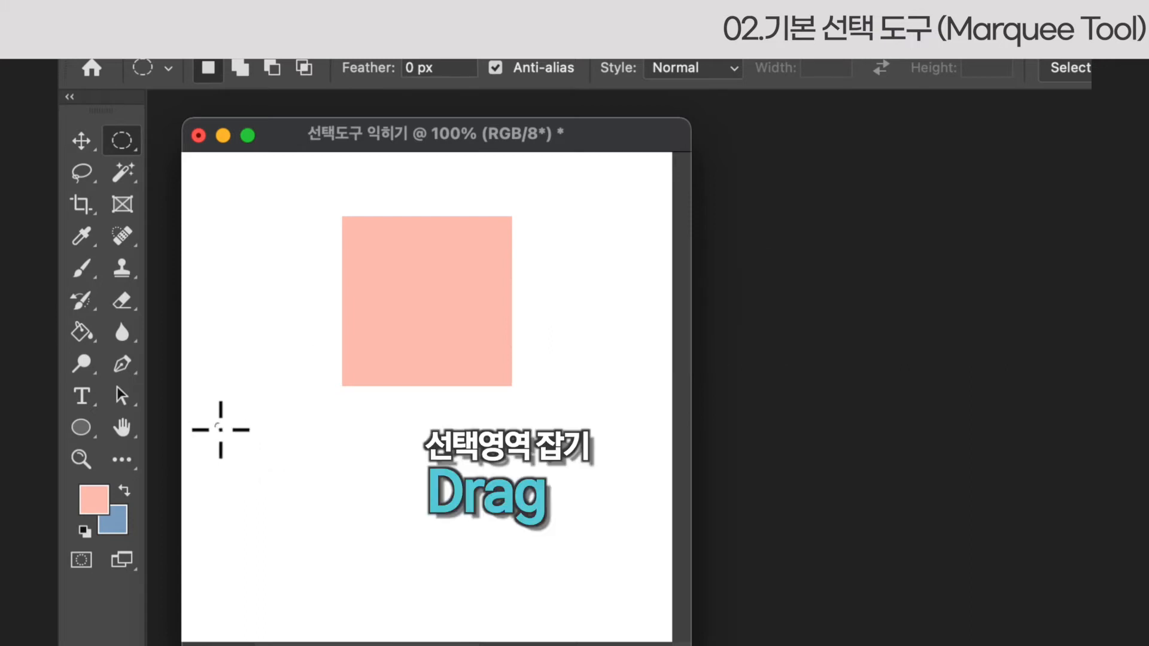
left_click_drag(220, 429, 395, 590)
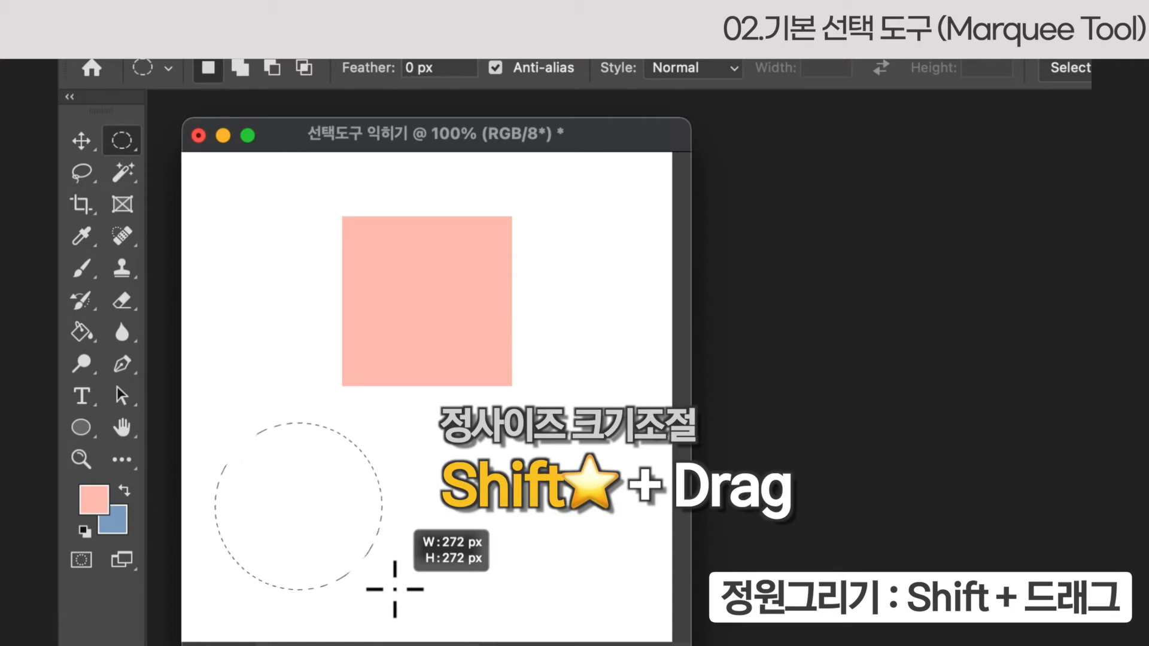
left_click_drag(395, 589, 395, 590)
Step: Swap the foreground and background colors and paint the circular selection blue with the Brush tool
key("x")
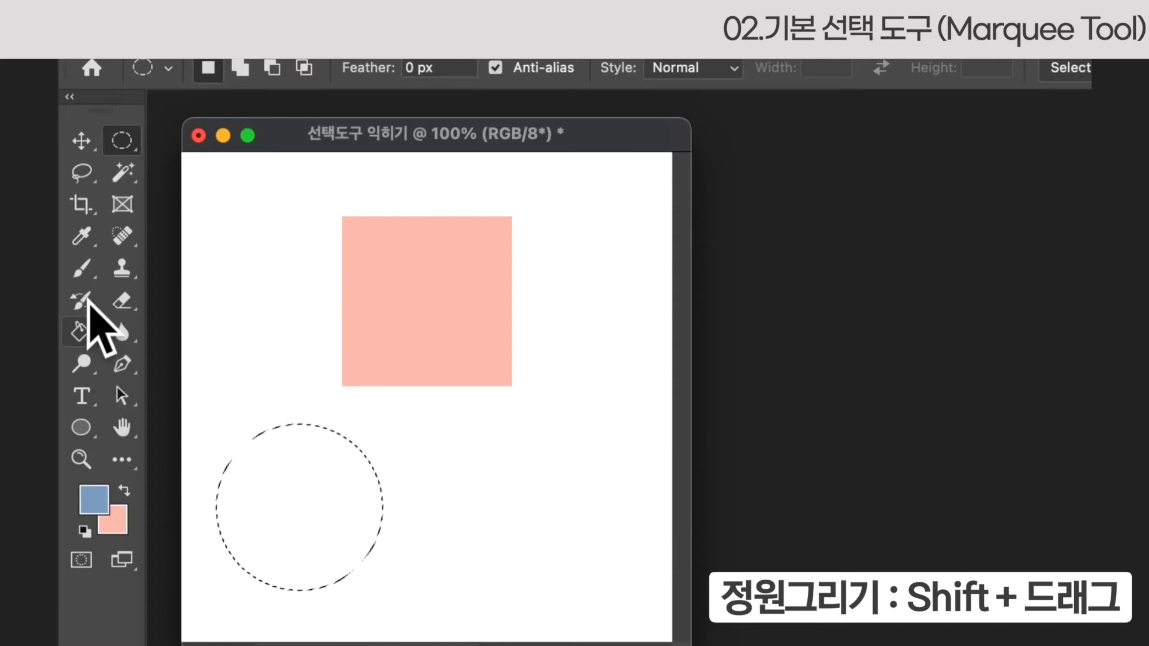
left_click(84, 272)
mouse_move(252, 467)
left_mouse_down()
mouse_move(227, 543)
mouse_move(332, 492)
mouse_move(360, 550)
mouse_move(294, 548)
left_mouse_up()
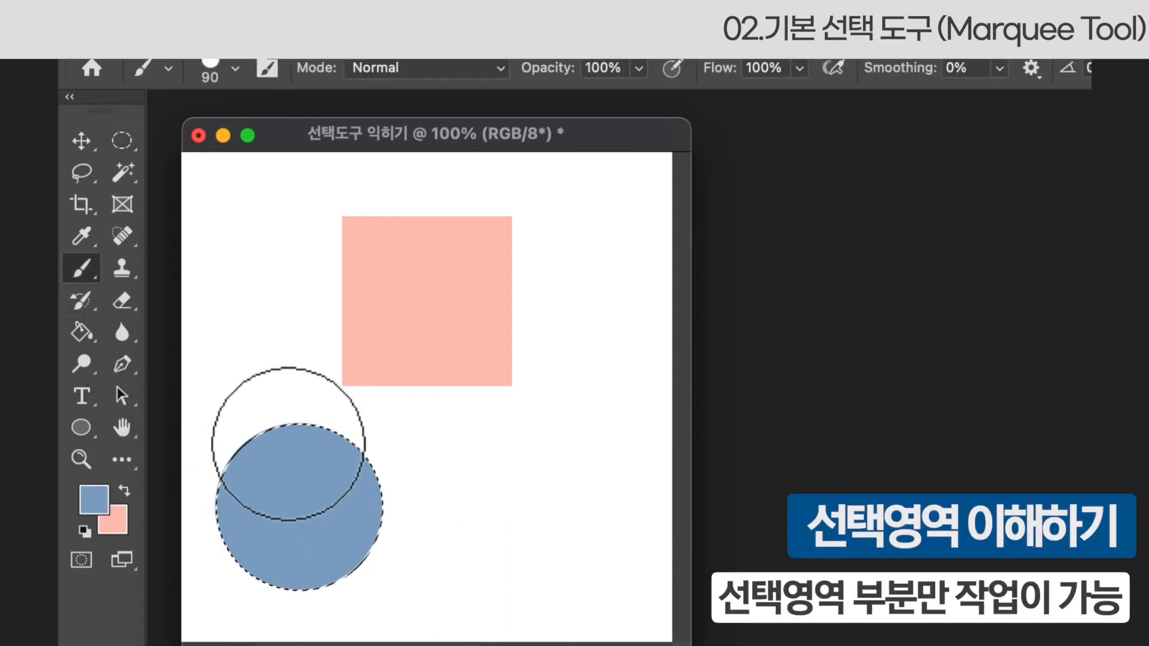
Step: Draw a rectangular selection overlapping the left side of the pink square with the Rectangular Marquee tool
left_click(122, 141)
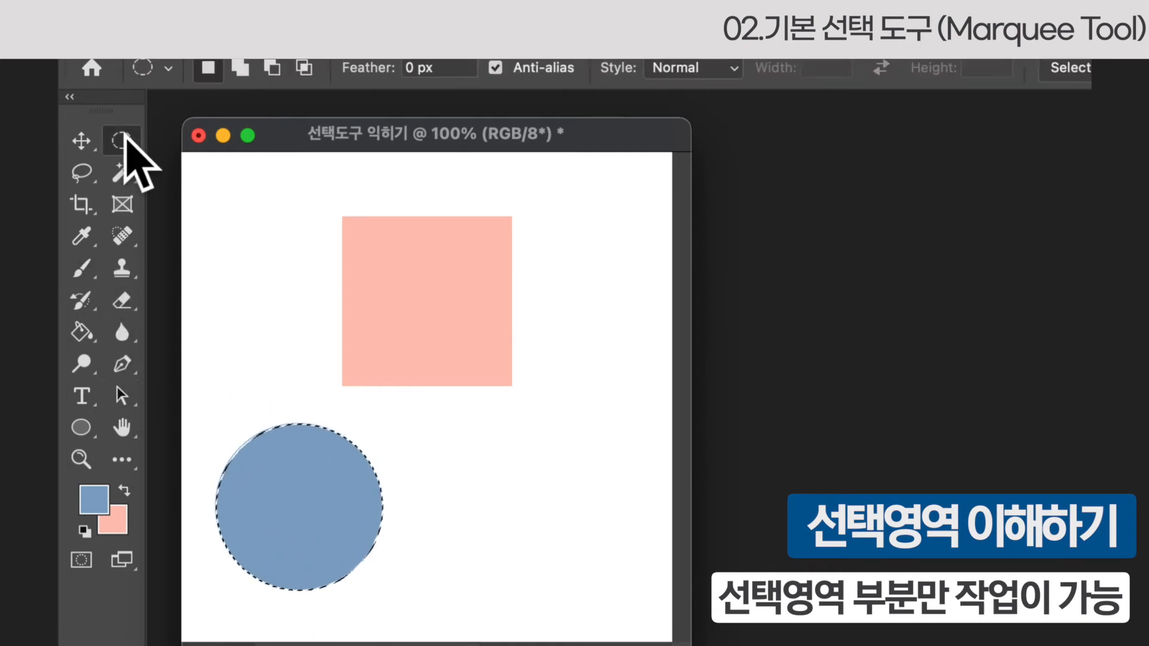
right_click(122, 141)
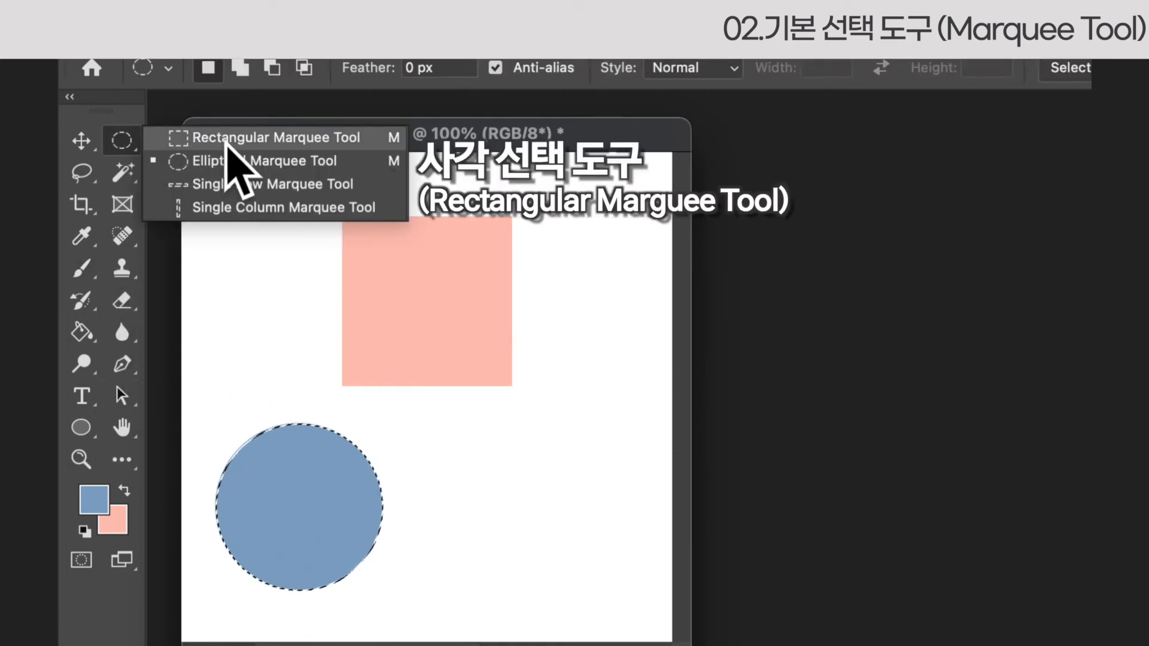
left_click(226, 143)
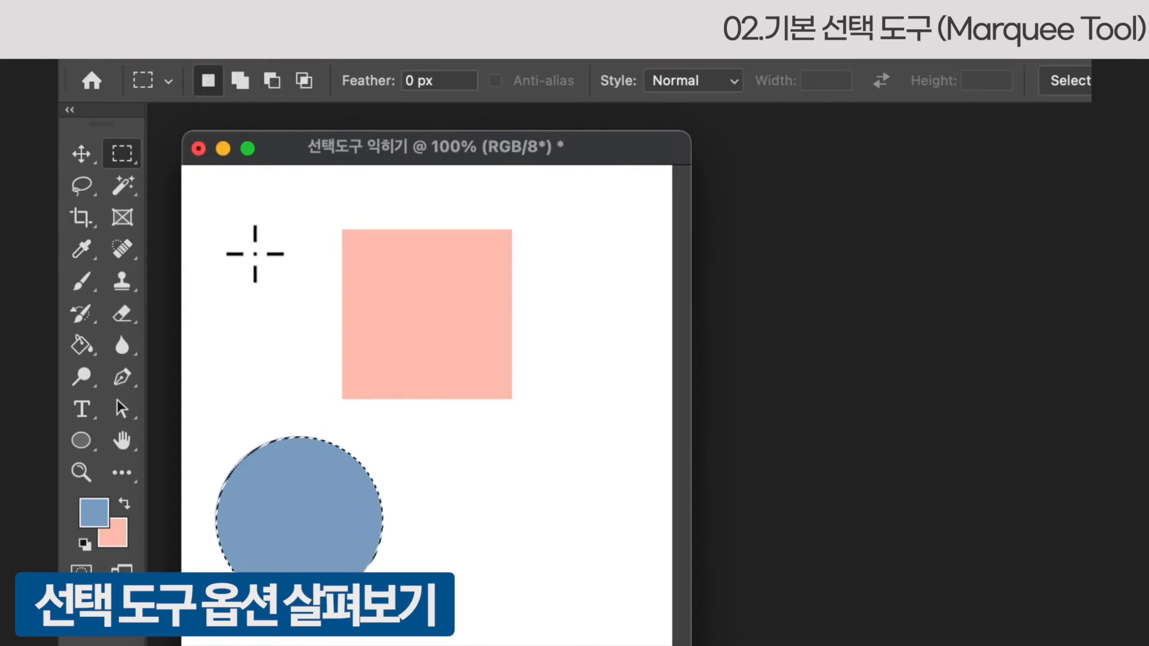
left_click_drag(245, 254, 391, 368)
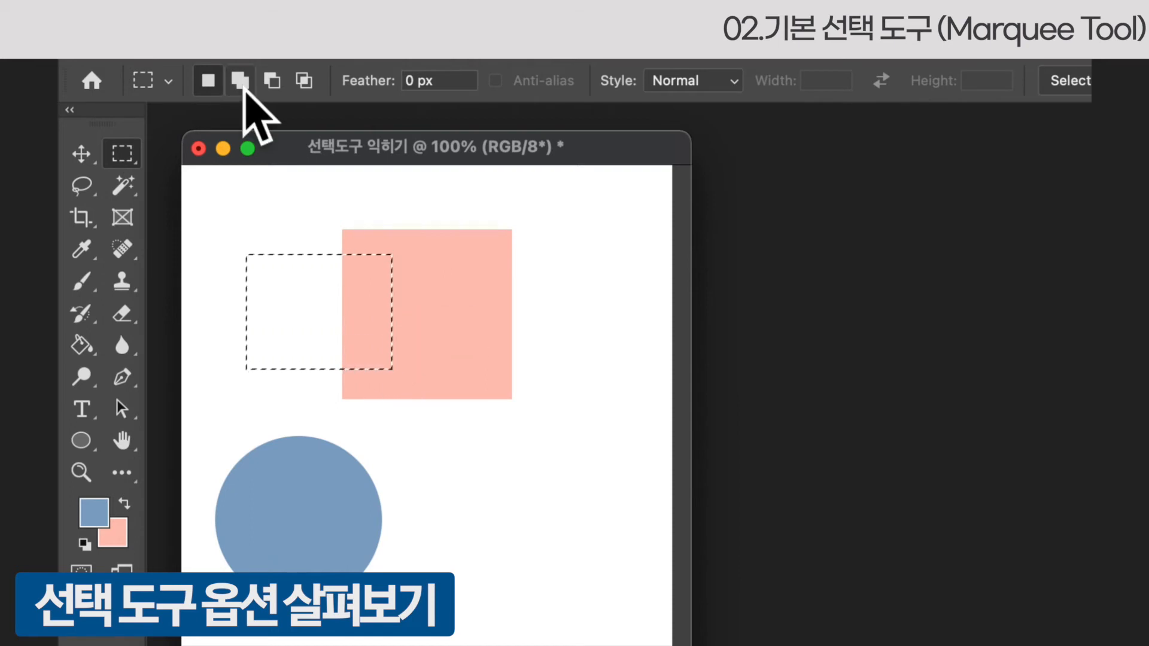
Step: Add overlapping rectangles to the selection until it covers most of the pink square, the blue circle and the area beside them
left_click(242, 84)
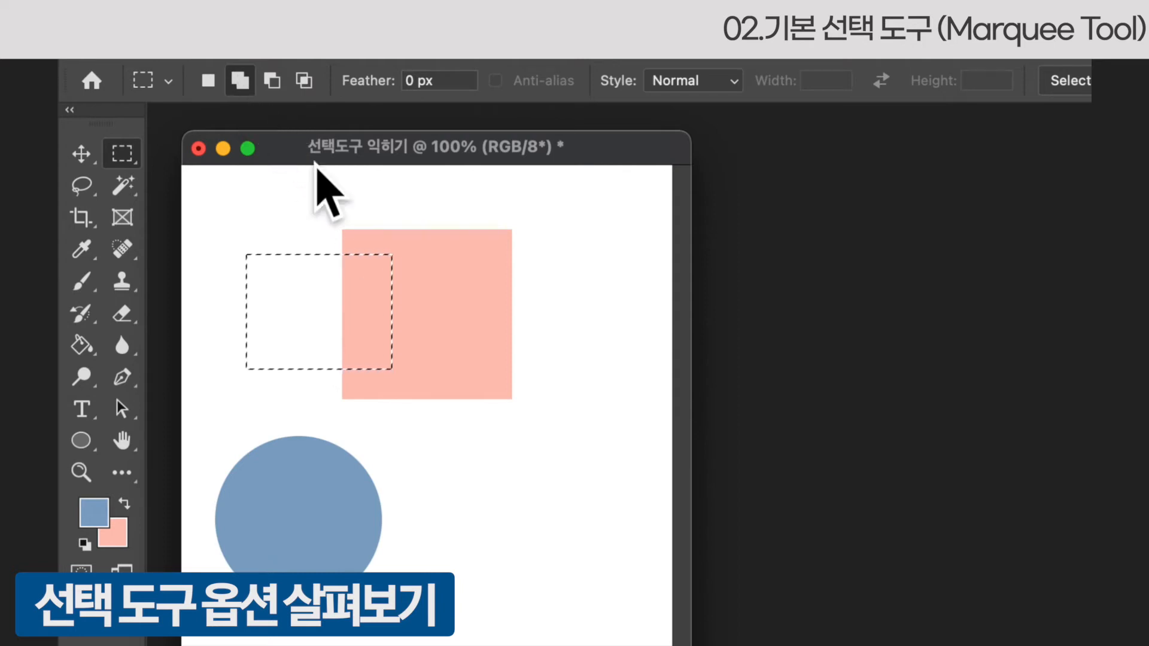
left_click_drag(325, 236, 482, 386)
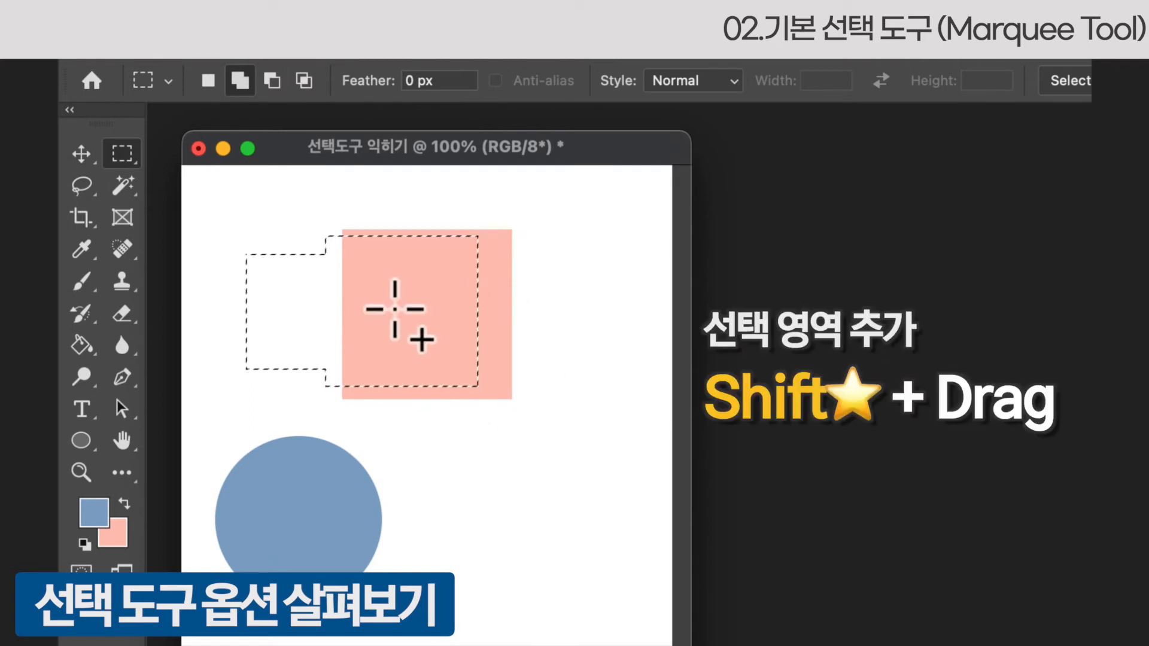
left_click_drag(394, 309, 581, 488)
left_click_drag(416, 205, 642, 383)
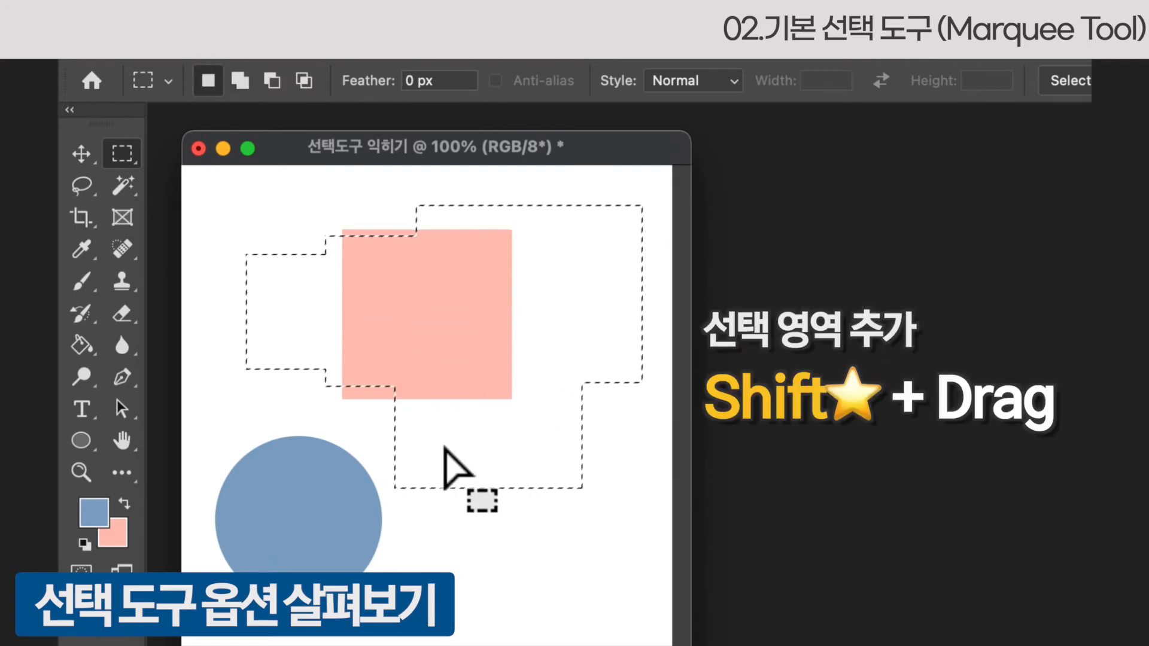
left_click_drag(339, 412, 501, 566)
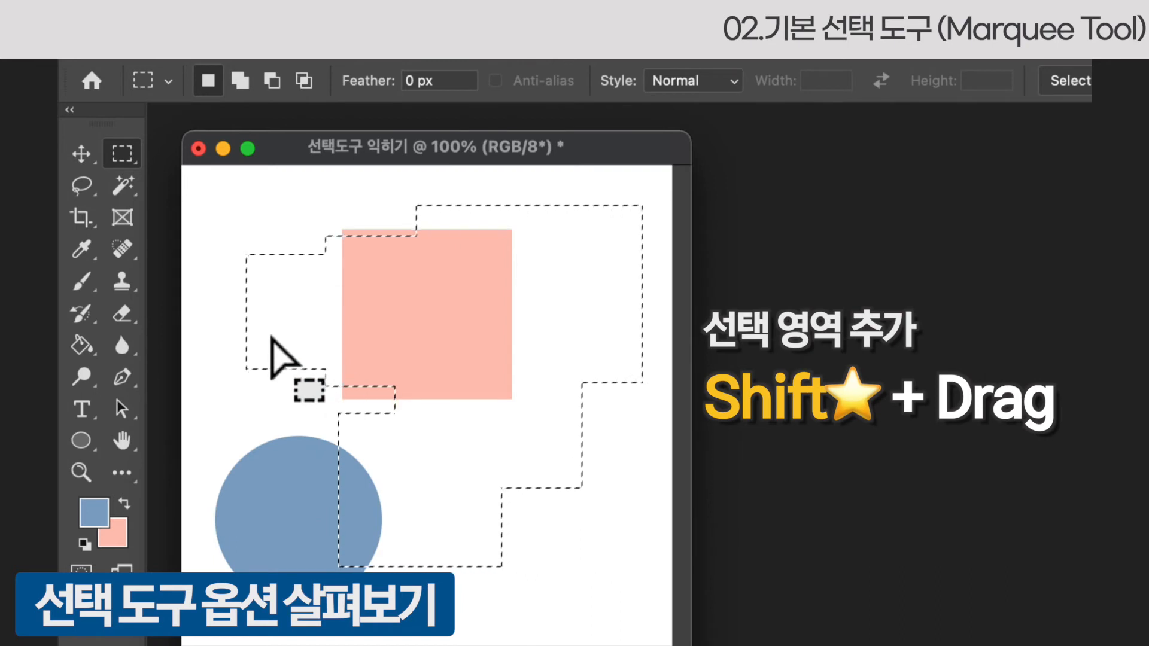
left_click(240, 80)
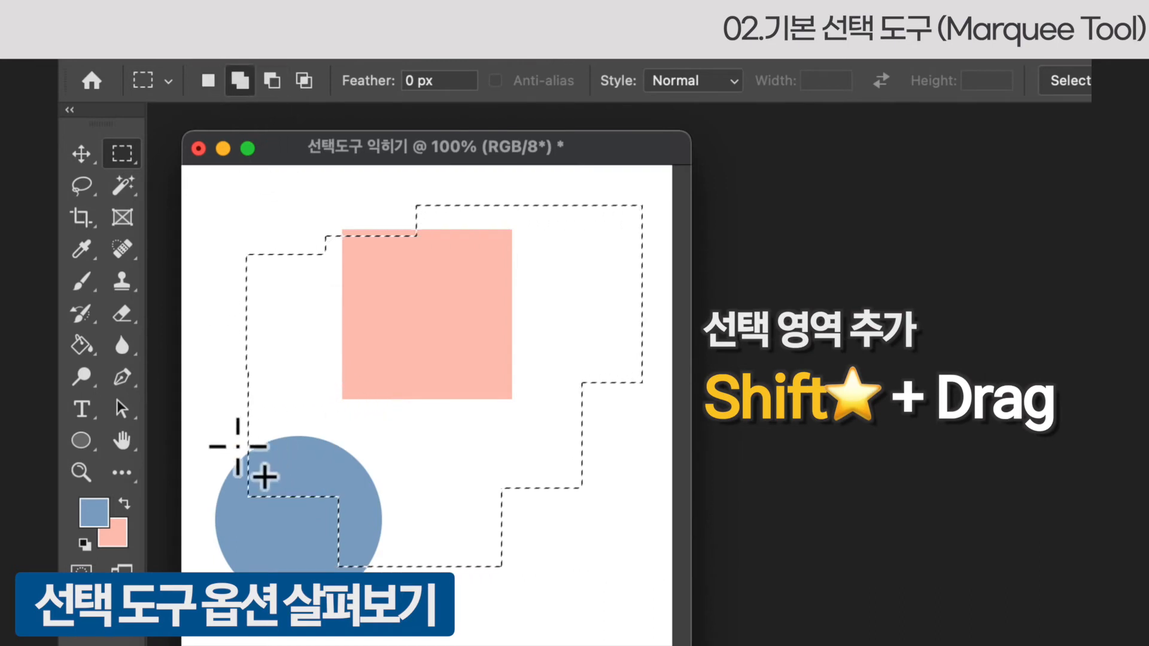
left_click_drag(219, 444, 644, 617)
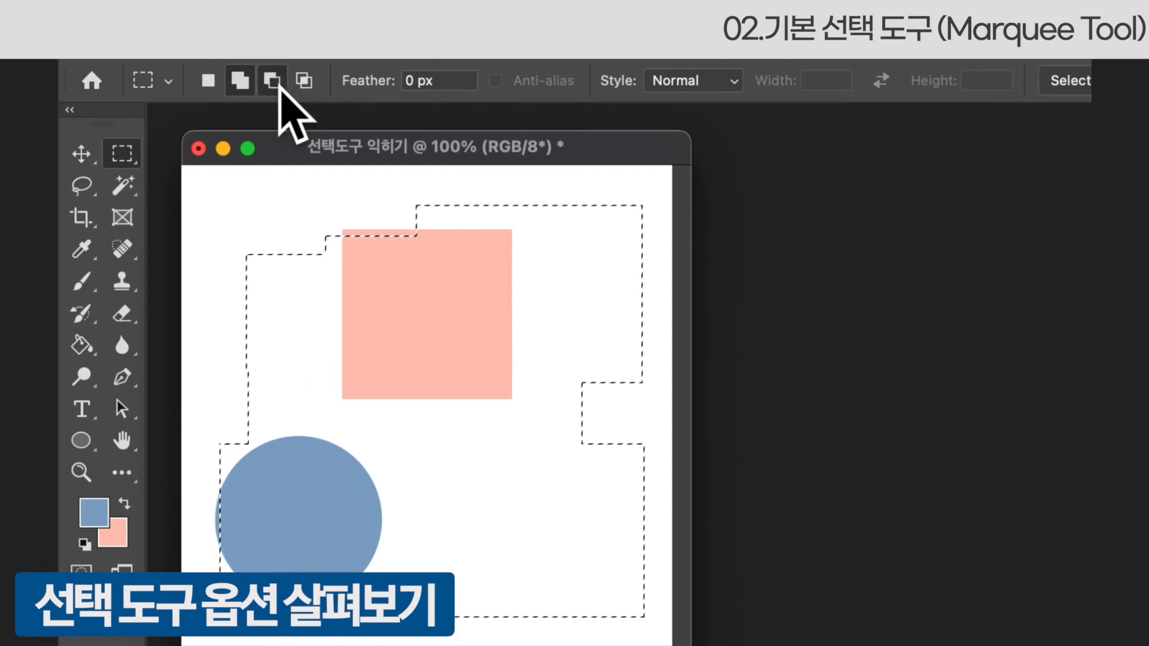
Step: Subtract two overlapping rectangles from the upper part of the selection, across the pink square and the area beside it
left_click(272, 80)
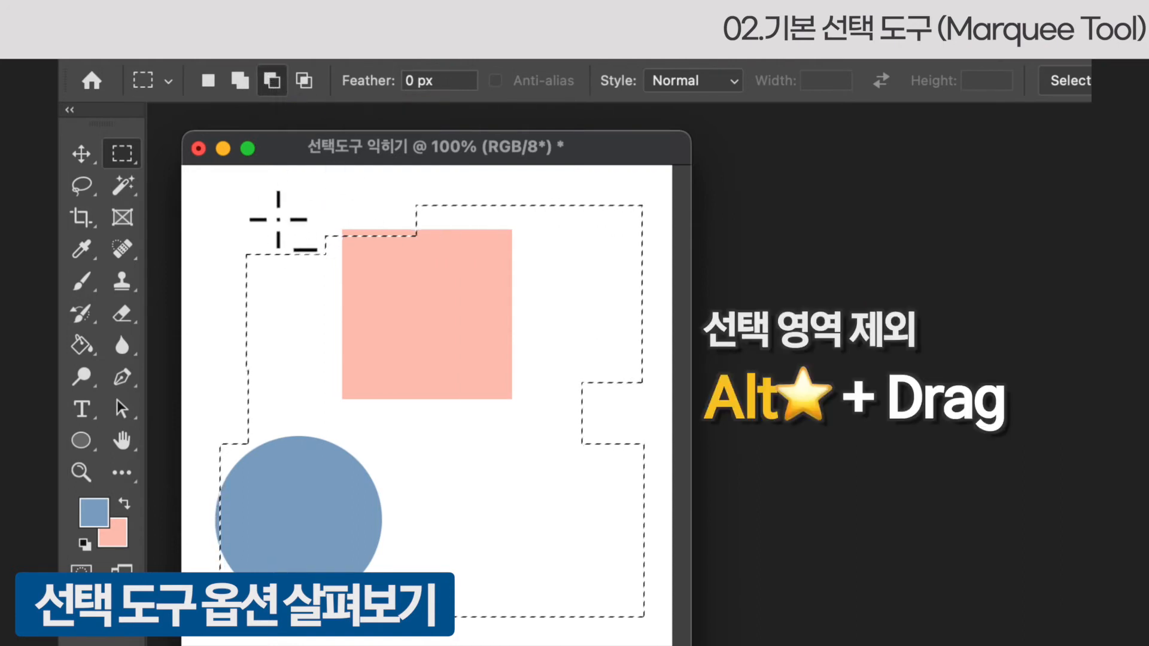
left_click_drag(226, 200, 414, 411)
left_click_drag(375, 186, 643, 326)
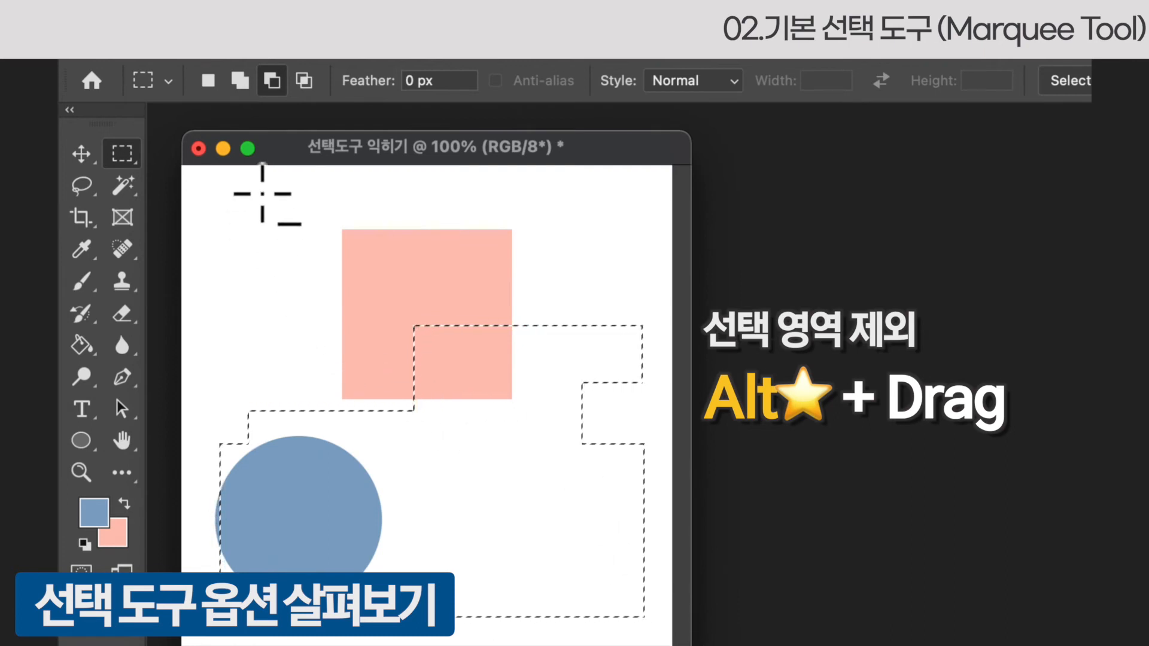
Step: Intersect the selection with a rectangle over most of the pink square and paint the overlap blue with the Brush tool
left_click(304, 80)
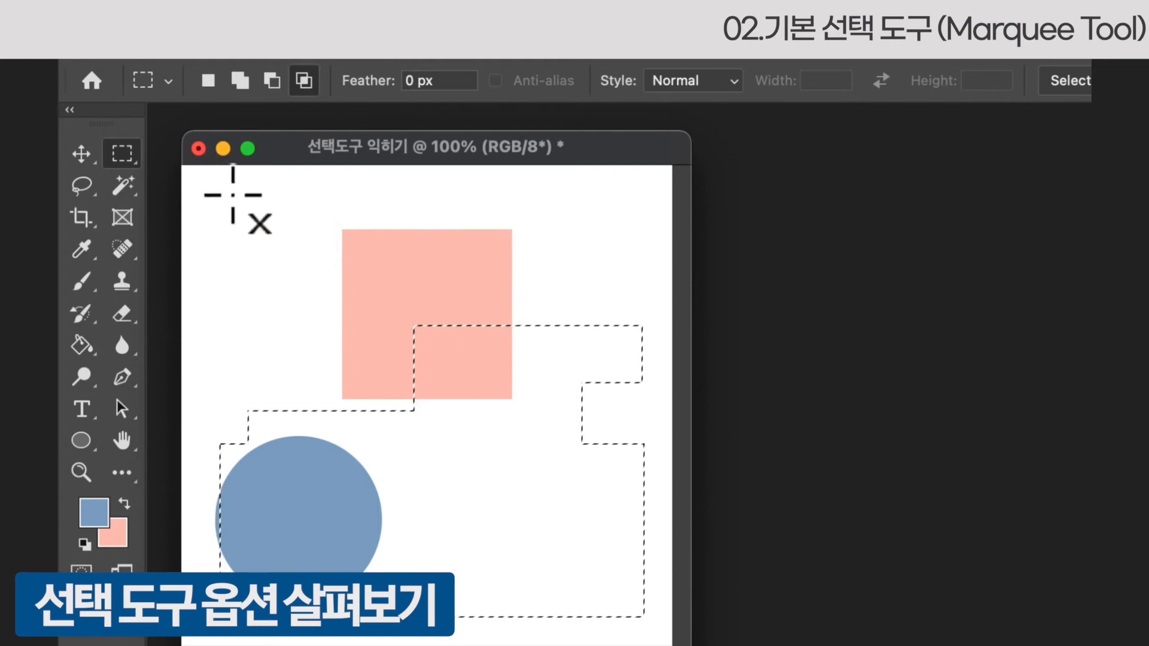
left_click_drag(232, 194, 483, 385)
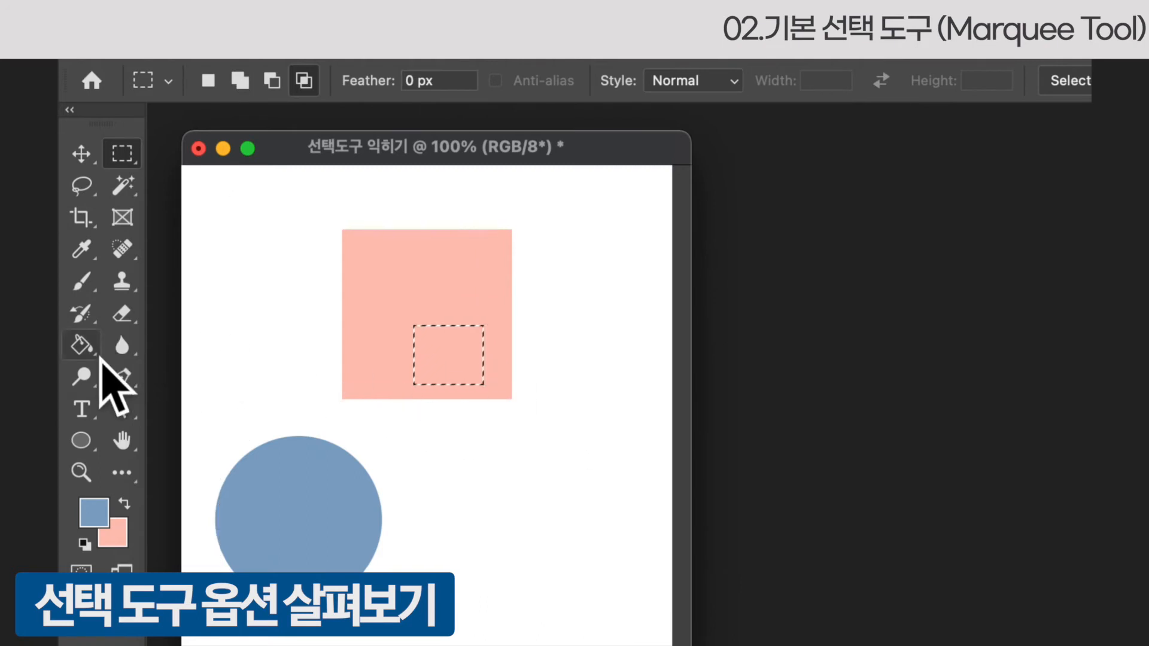
left_click(82, 281)
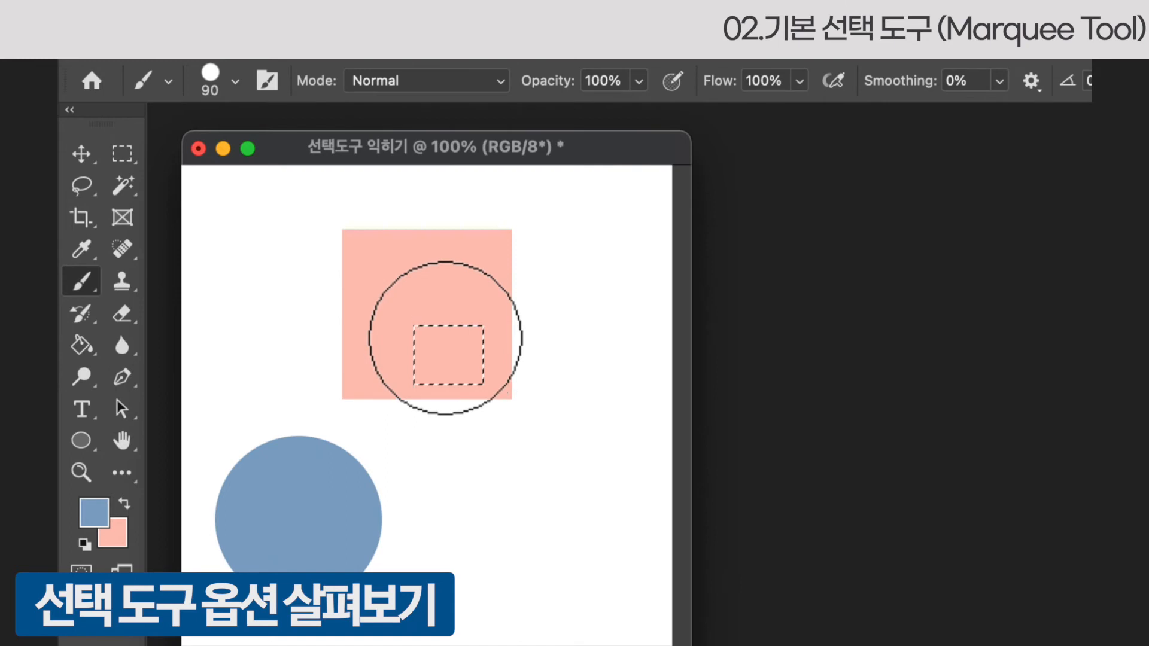
left_click_drag(443, 341, 385, 338)
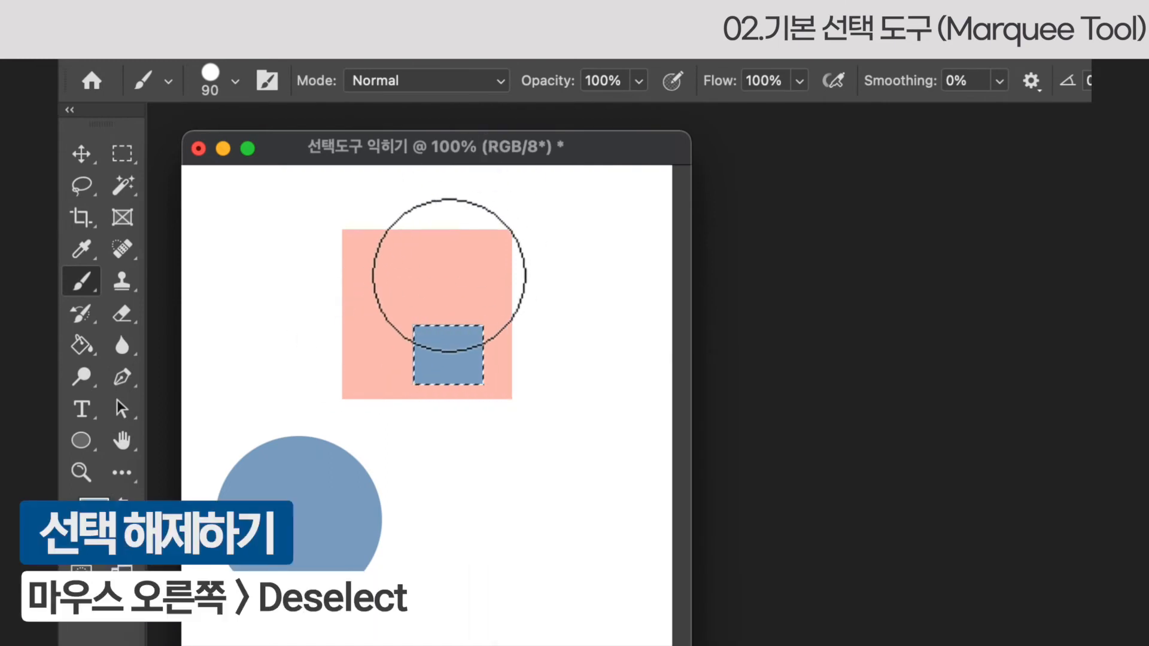
Step: Switch back to the Rectangular Marquee tool and deselect the small blue rectangle inside the pink square
left_click(129, 157)
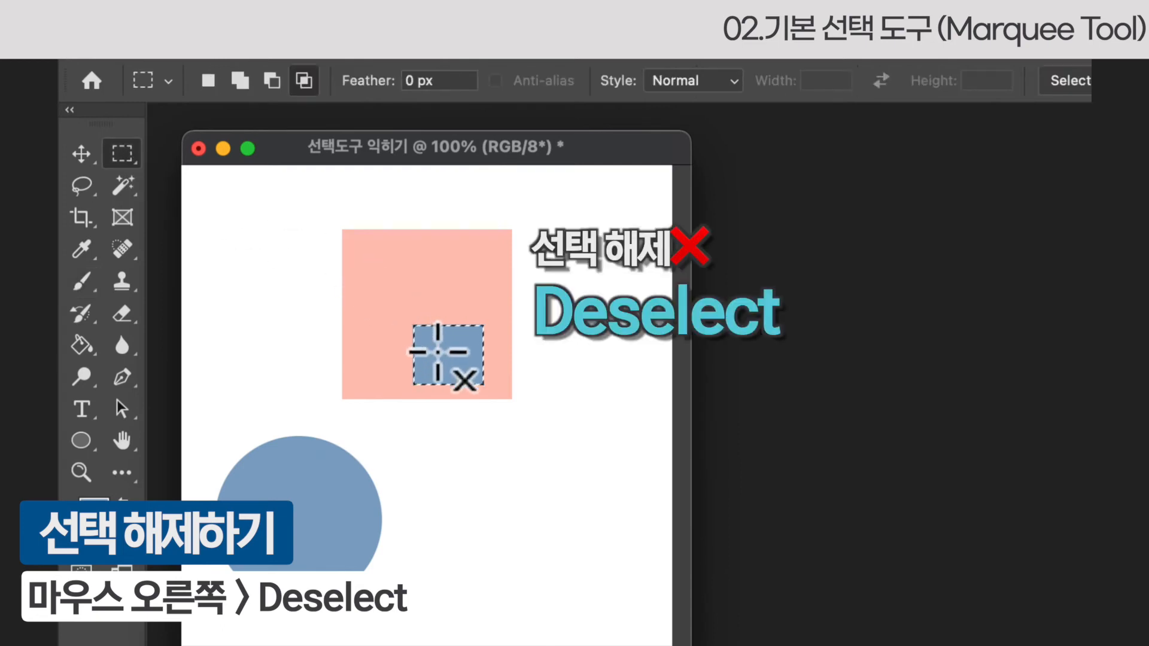
right_click(438, 351)
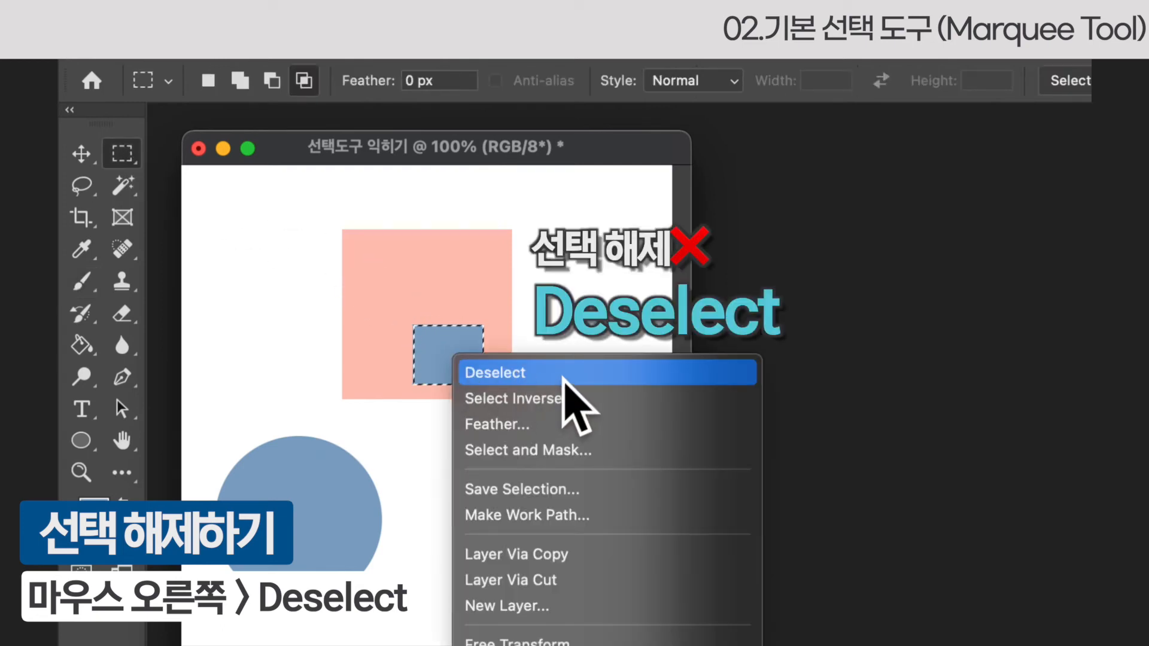
left_click(564, 378)
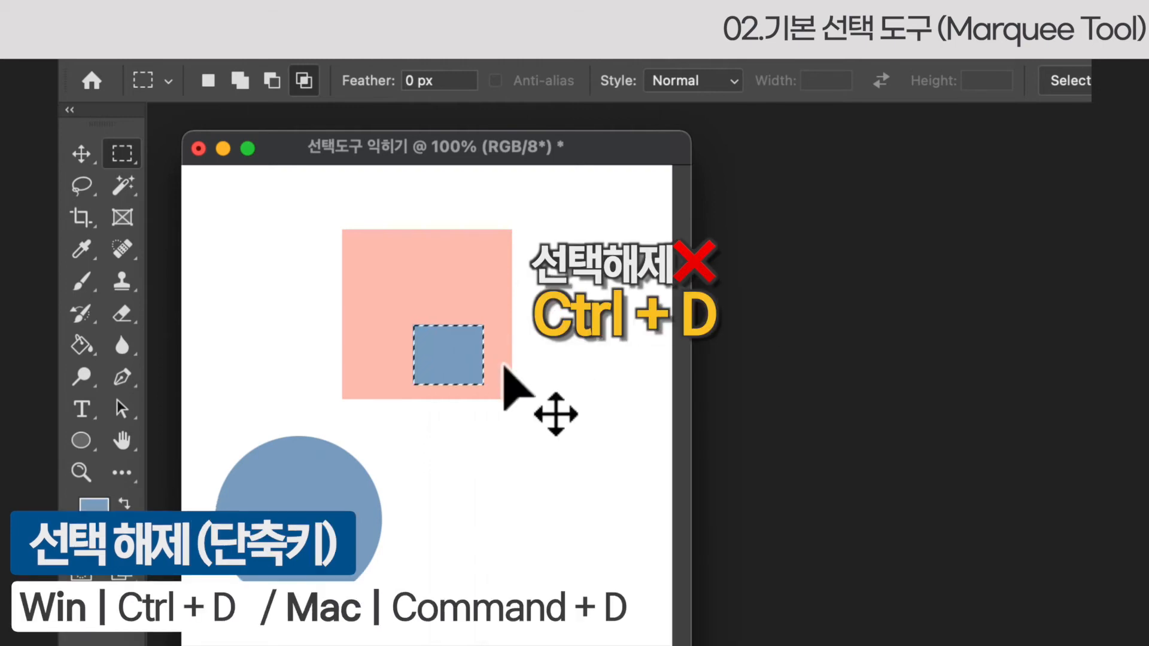
key("super+d")
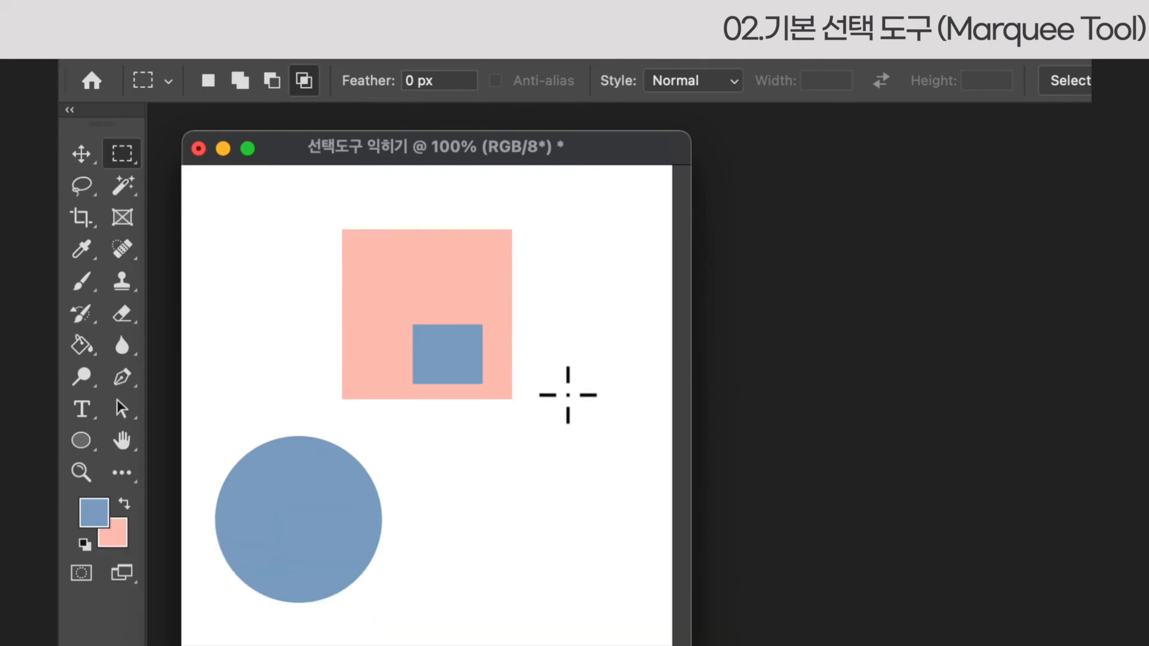
Step: Open the image strawberry-1180048.jpg
left_click(275, 60)
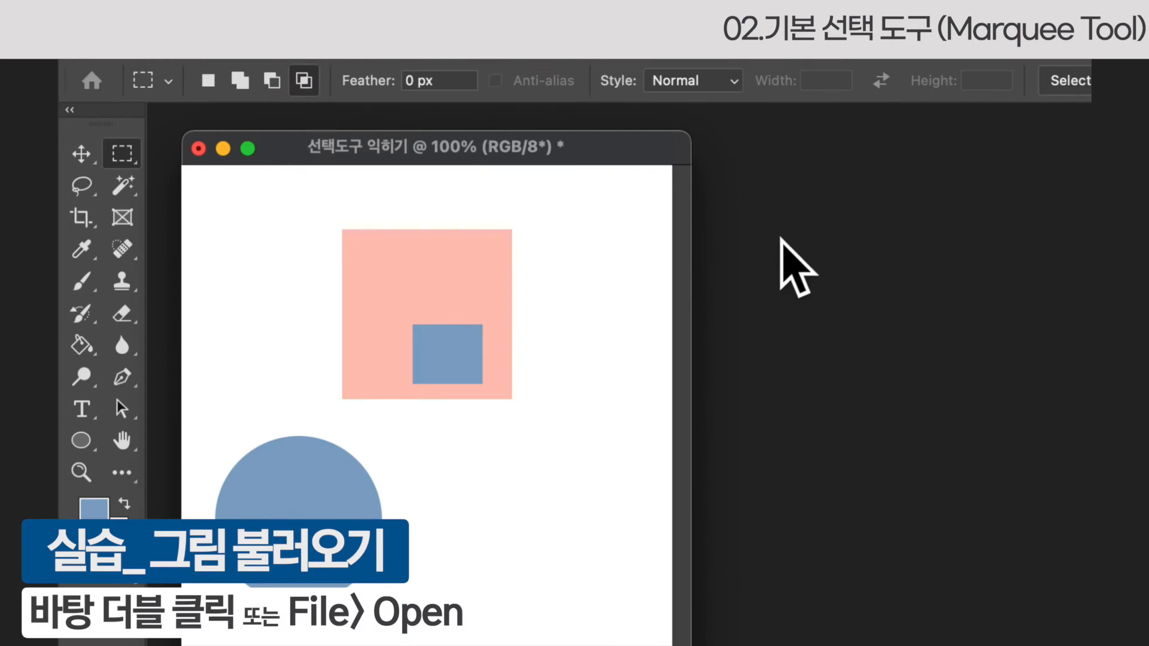
double_click(780, 239)
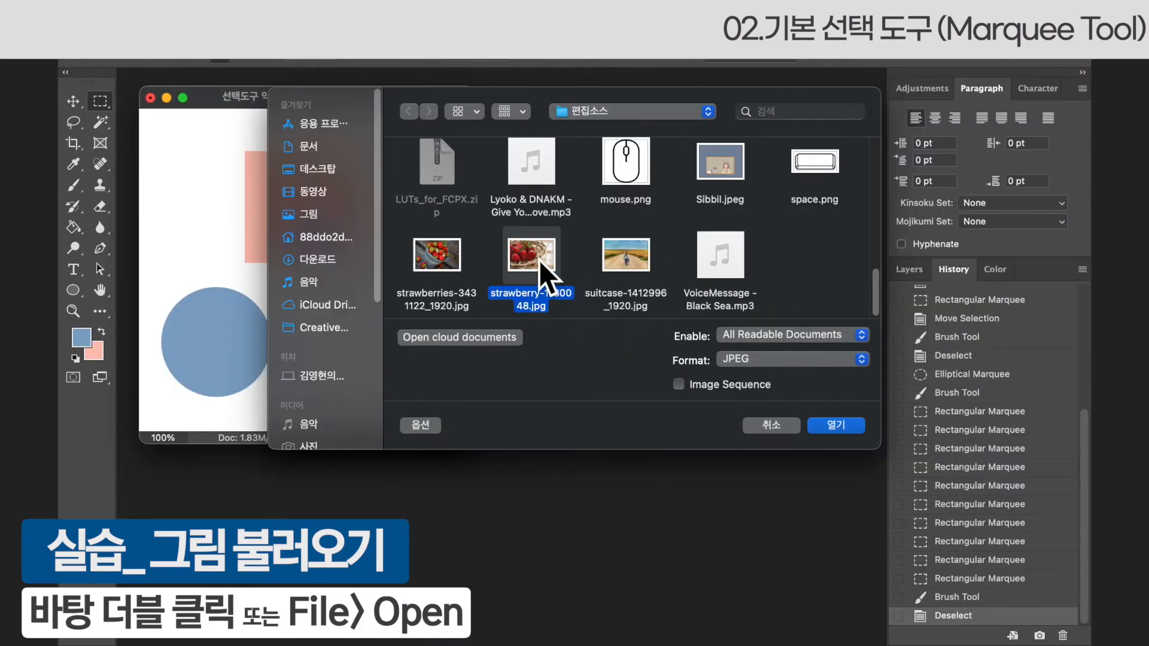
left_click(836, 425)
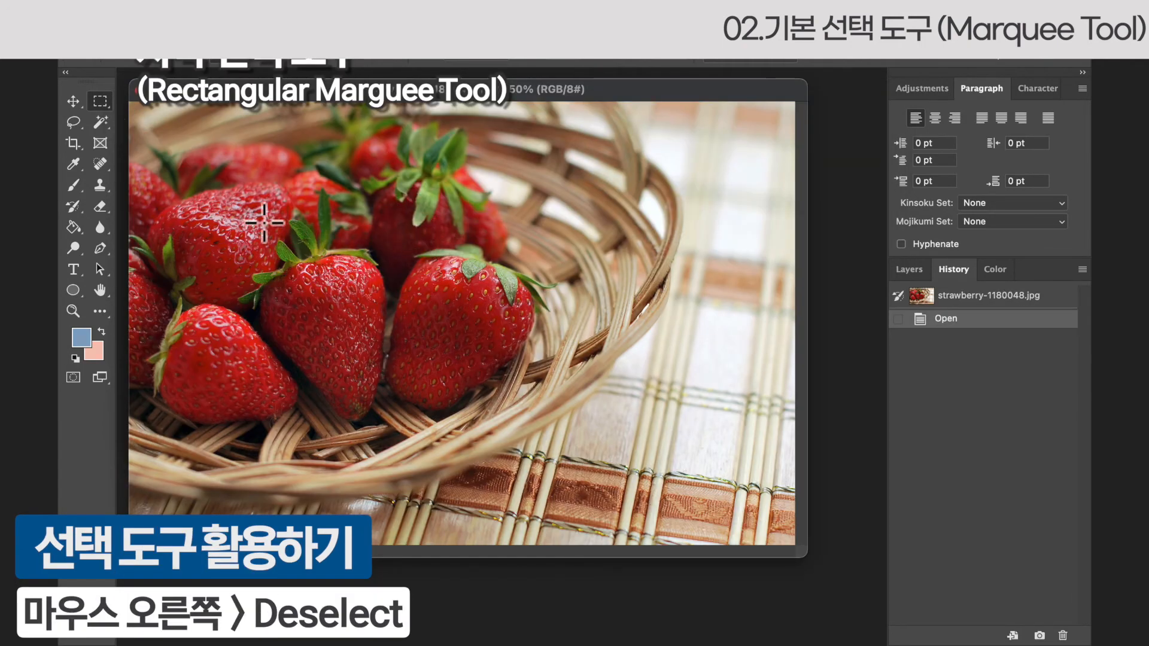
Step: Select the front-right strawberry with a rectangular marquee and paste a copy into a new 881 × 1044 px document, moving its window aside
left_click_drag(377, 222, 448, 389)
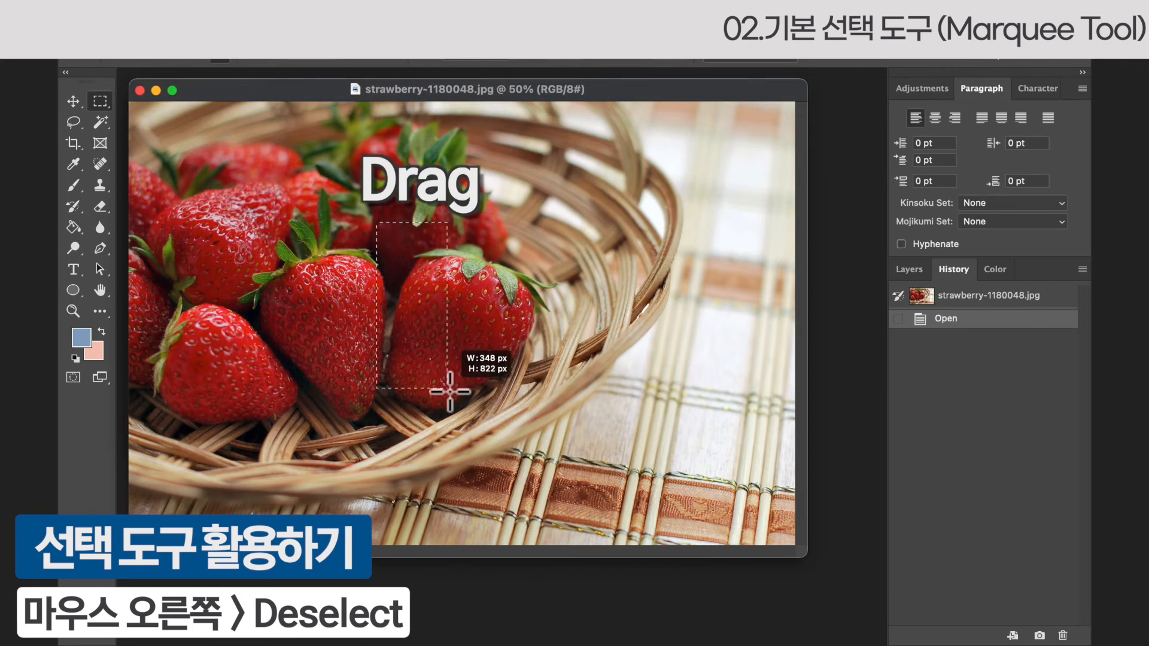
left_click_drag(555, 432, 555, 432)
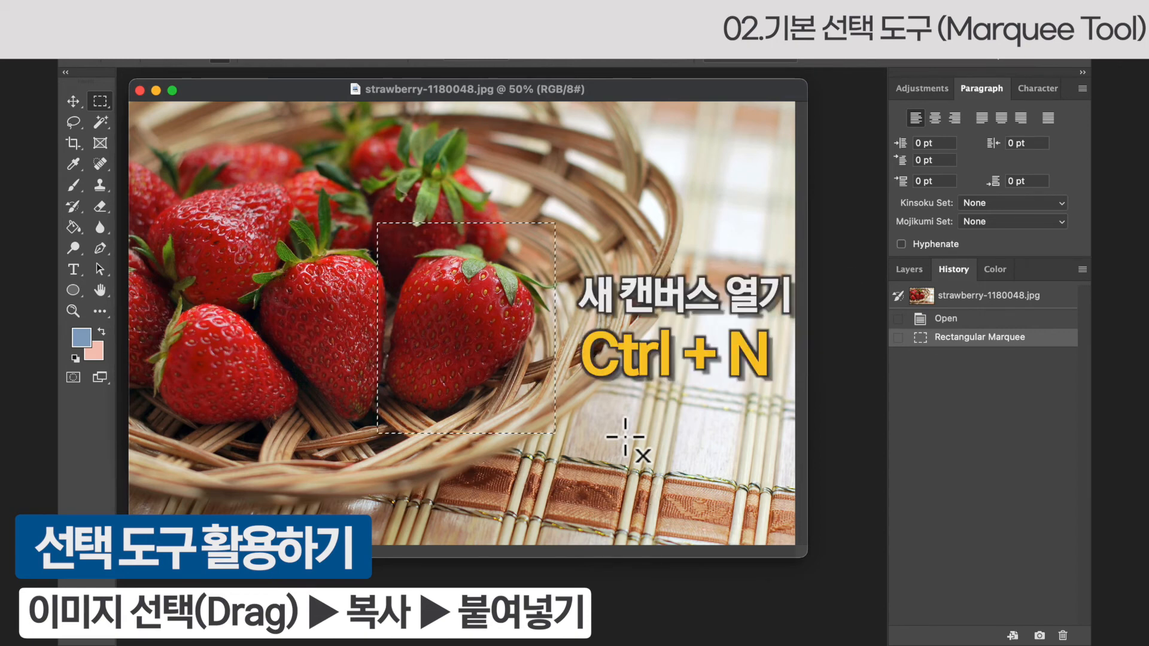
key("super+n")
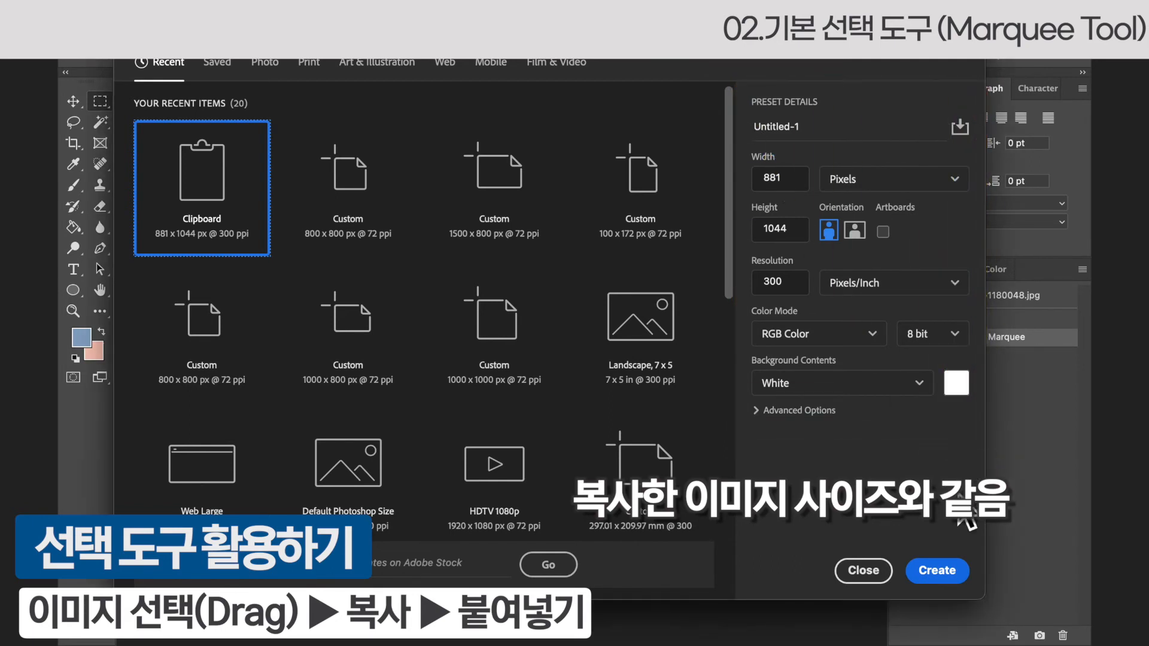
left_click(952, 569)
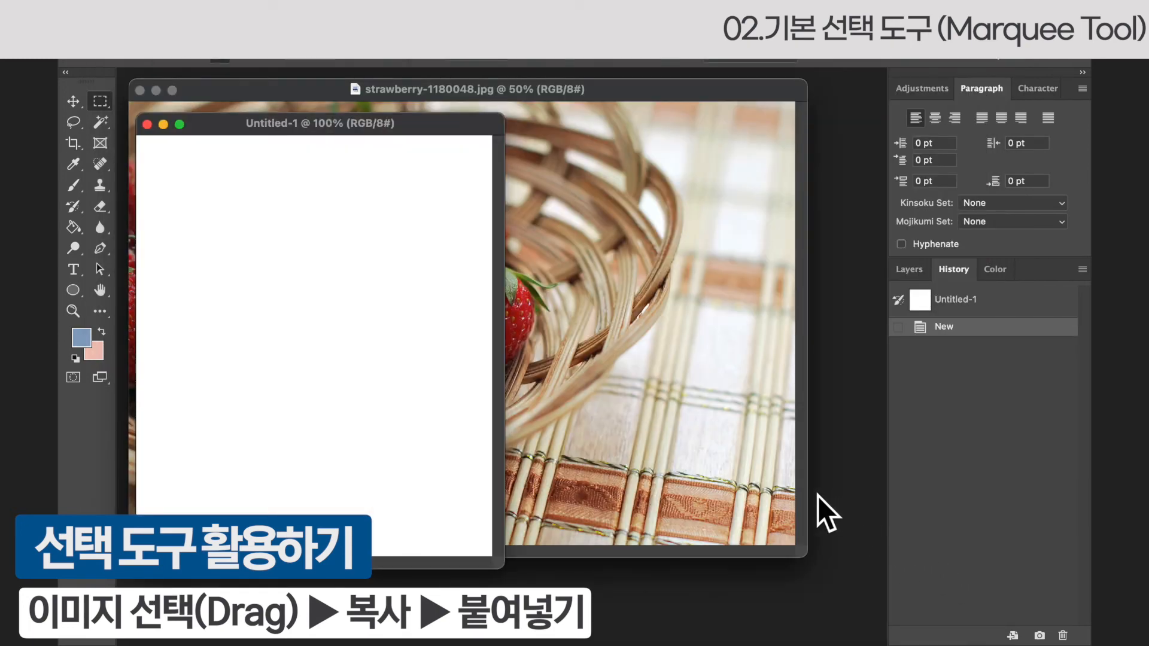
key("super+v")
left_click_drag(306, 122, 662, 154)
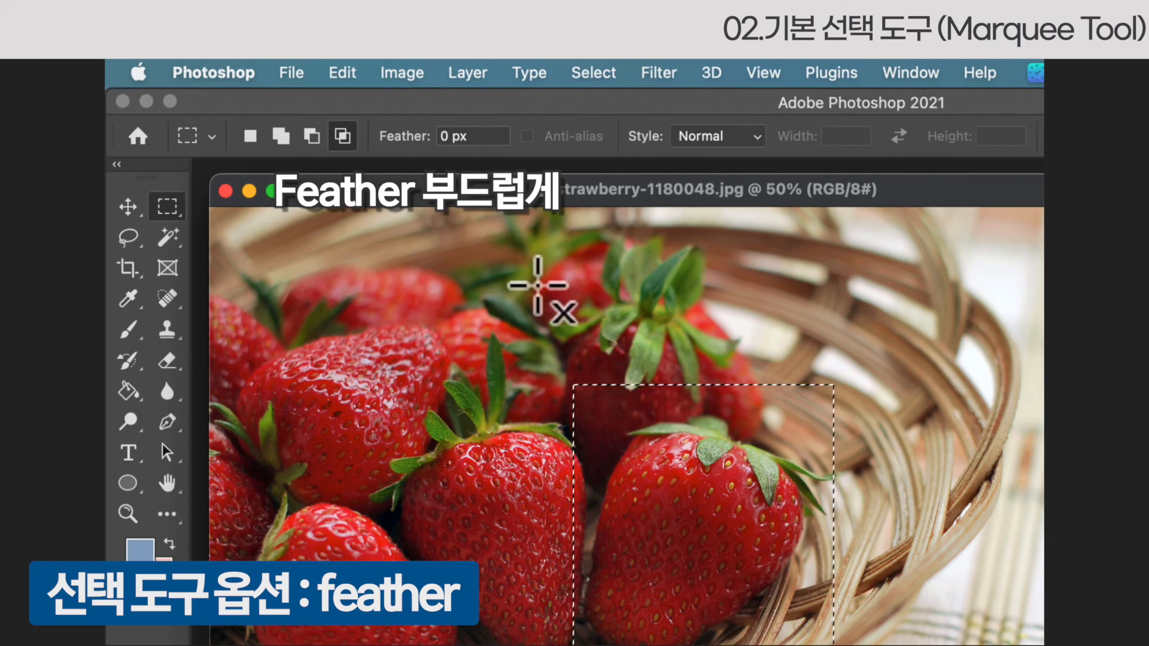
Step: In New Selection mode, set Feather to 40 px and redraw the rectangular selection around the front-right strawberry
left_click(250, 136)
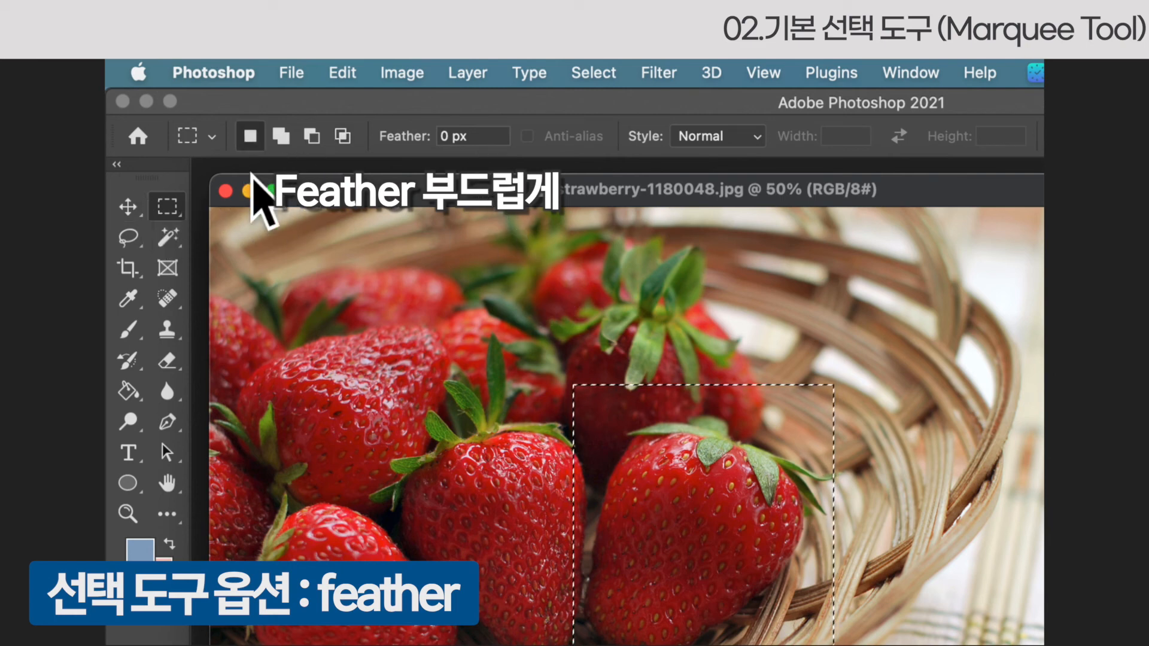
left_click(379, 134)
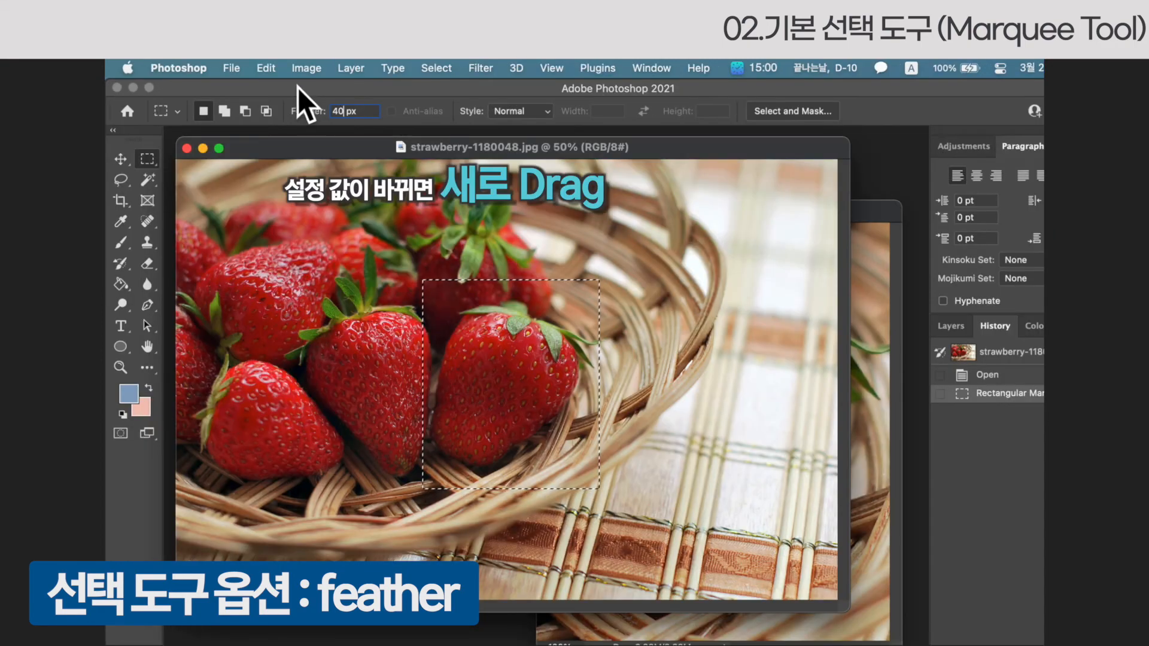
left_click(423, 282)
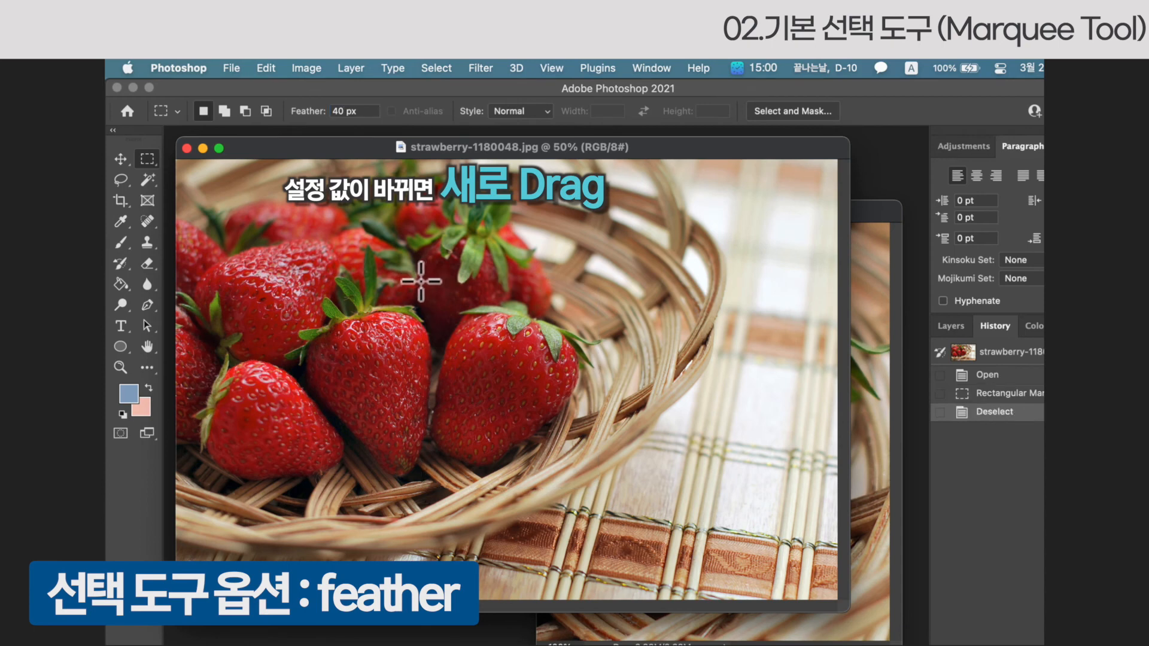
left_click_drag(432, 283, 595, 481)
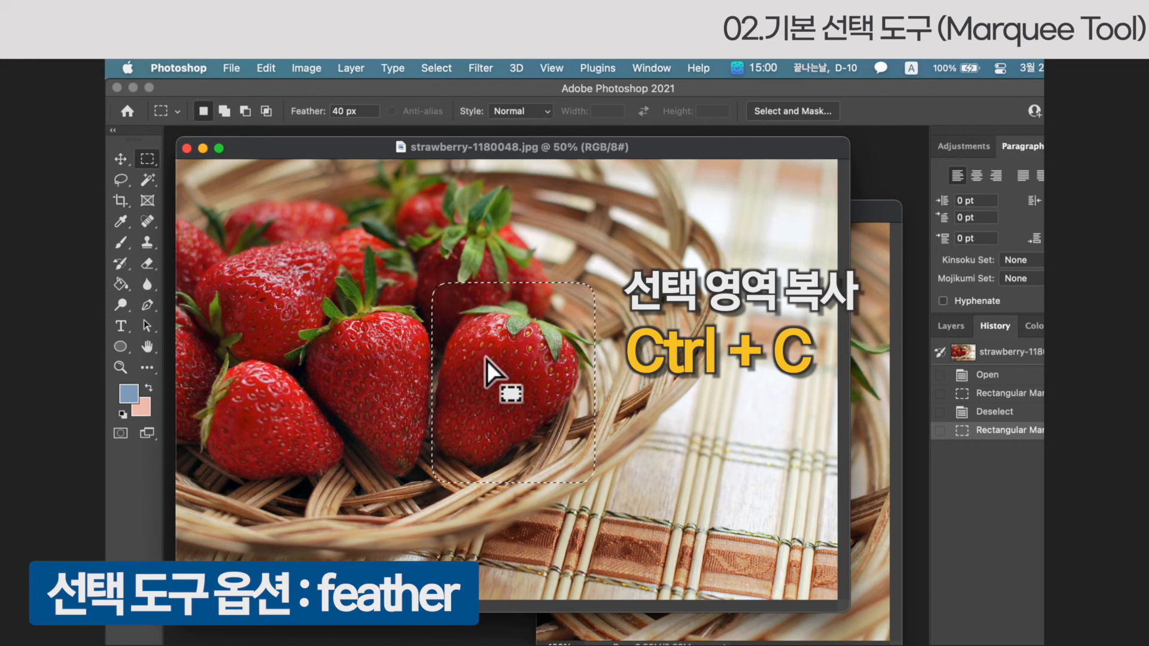
Step: Paste a copy of the feathered selection into a new 1014 × 1201 px document, move its window aside and minimize it
key("super+n")
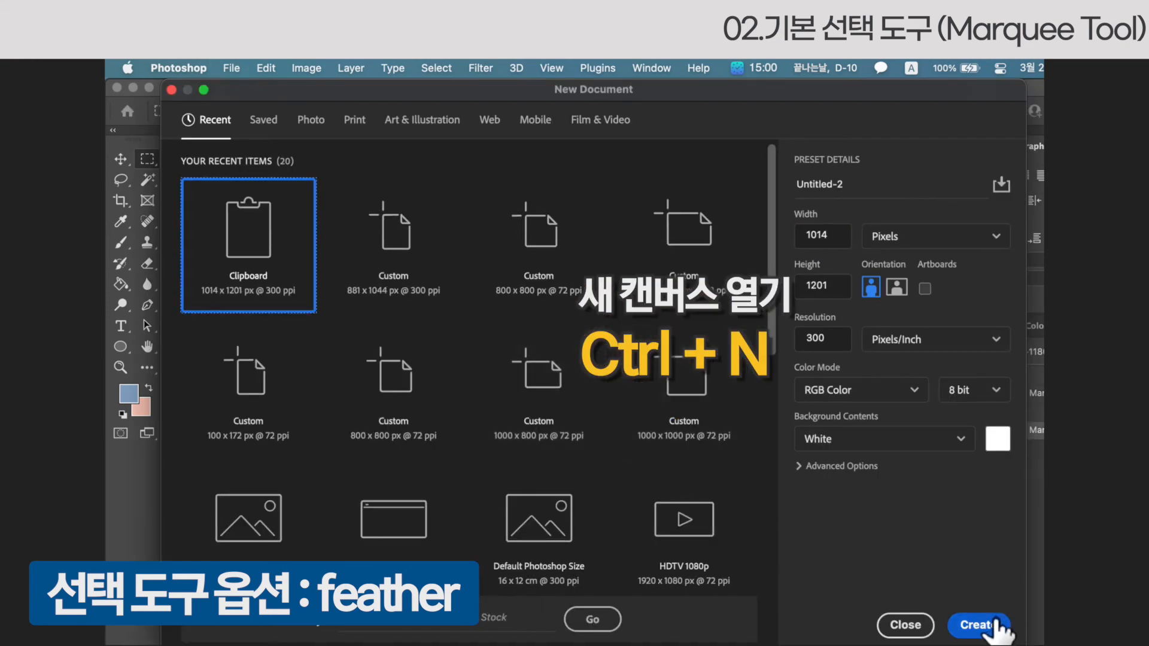
left_click(993, 624)
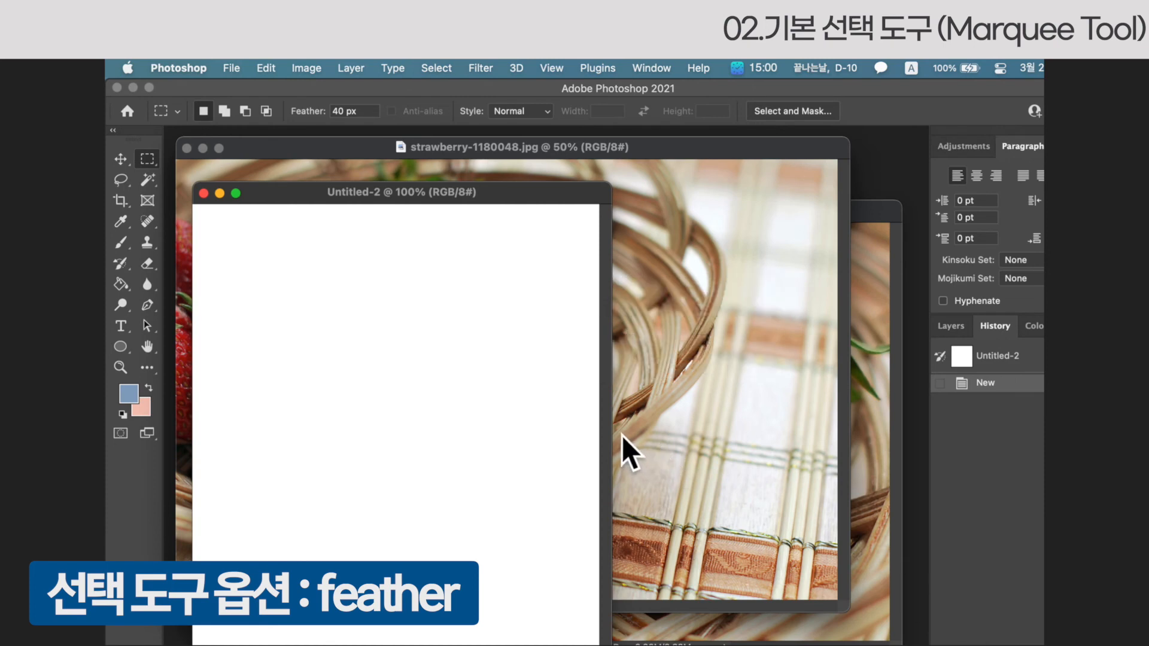
key("super+v")
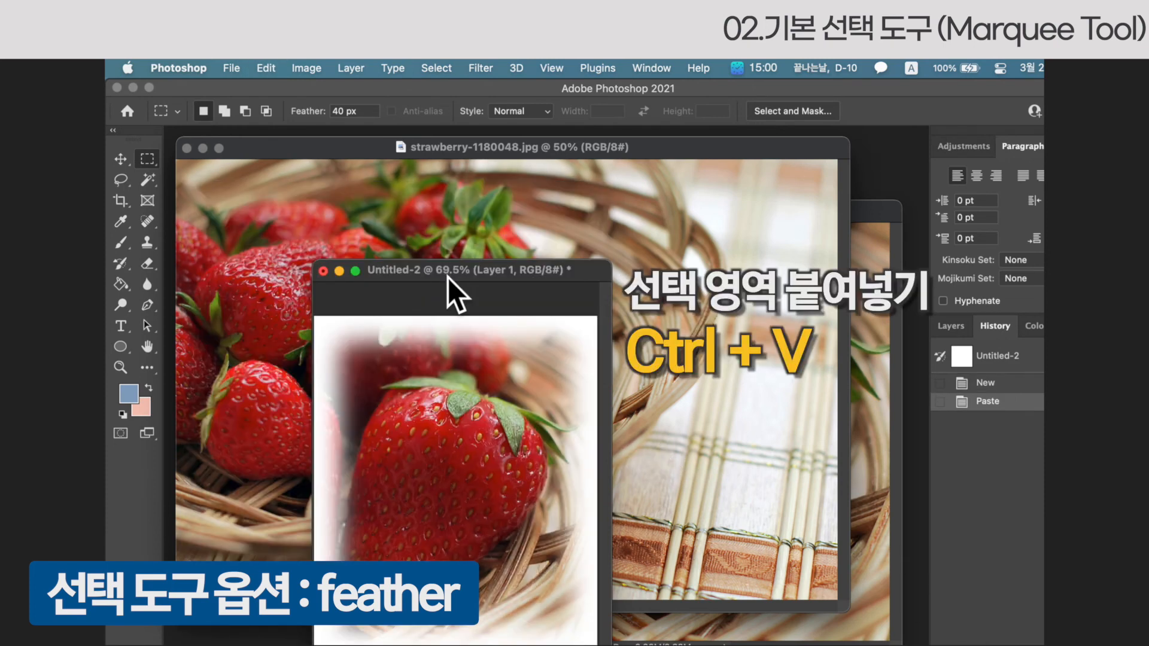
left_click_drag(448, 276, 716, 201)
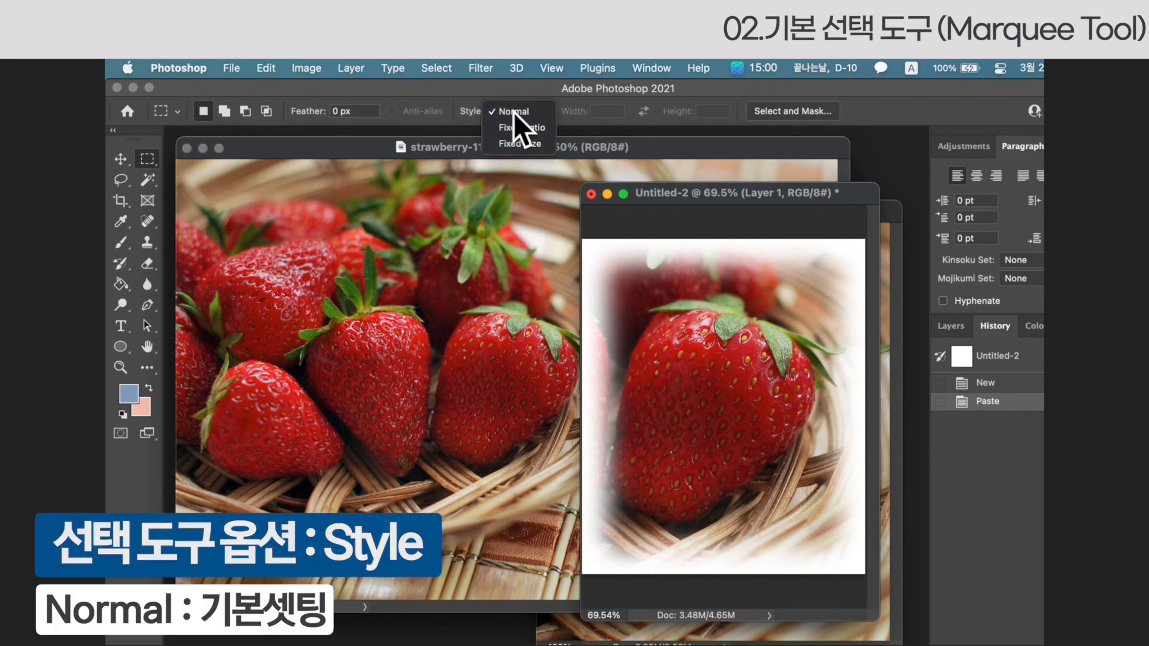
left_click(609, 194)
Step: Set the marquee style to Fixed Ratio with width 16 and height 9
left_click(543, 113)
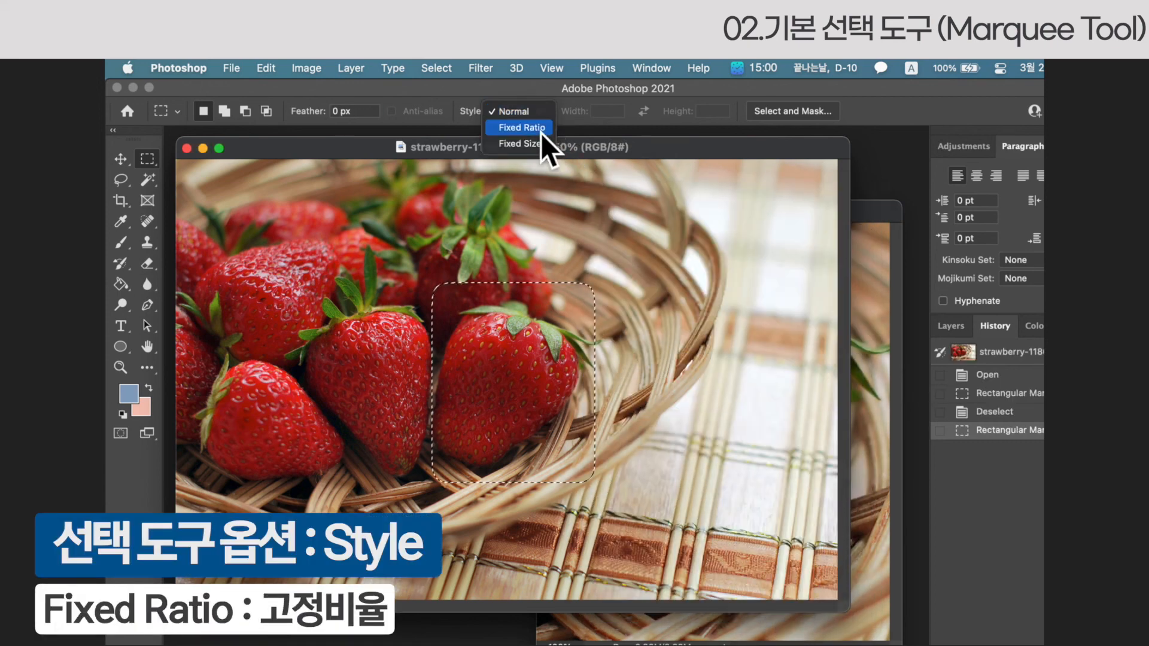
left_click(541, 131)
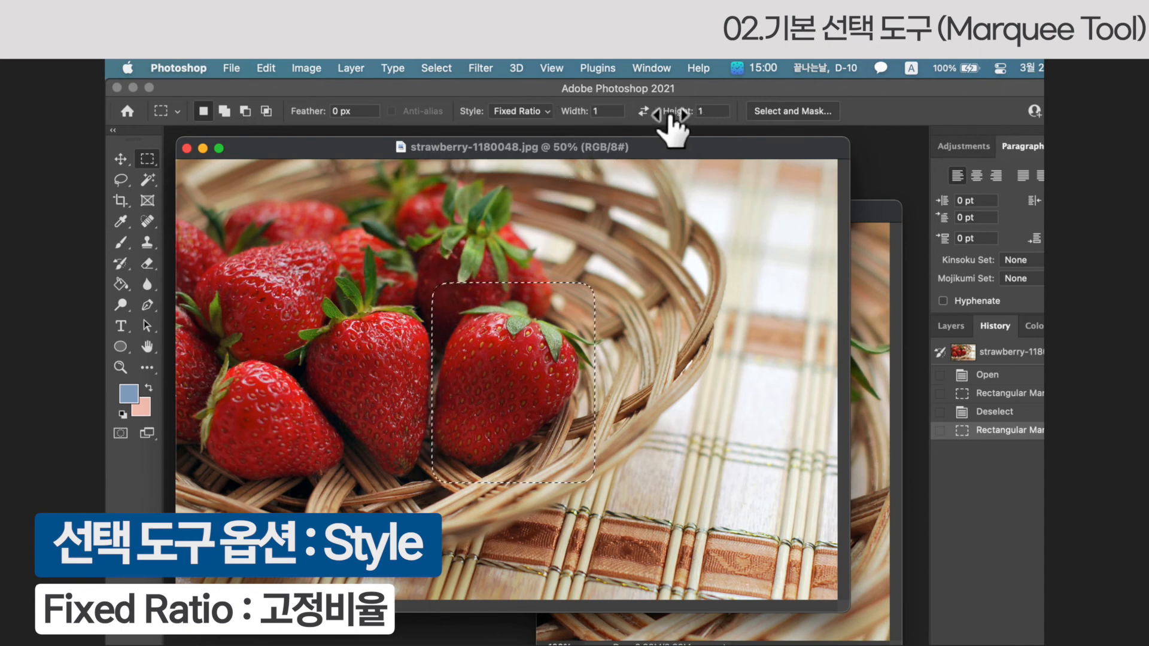
left_click(618, 112)
type("6")
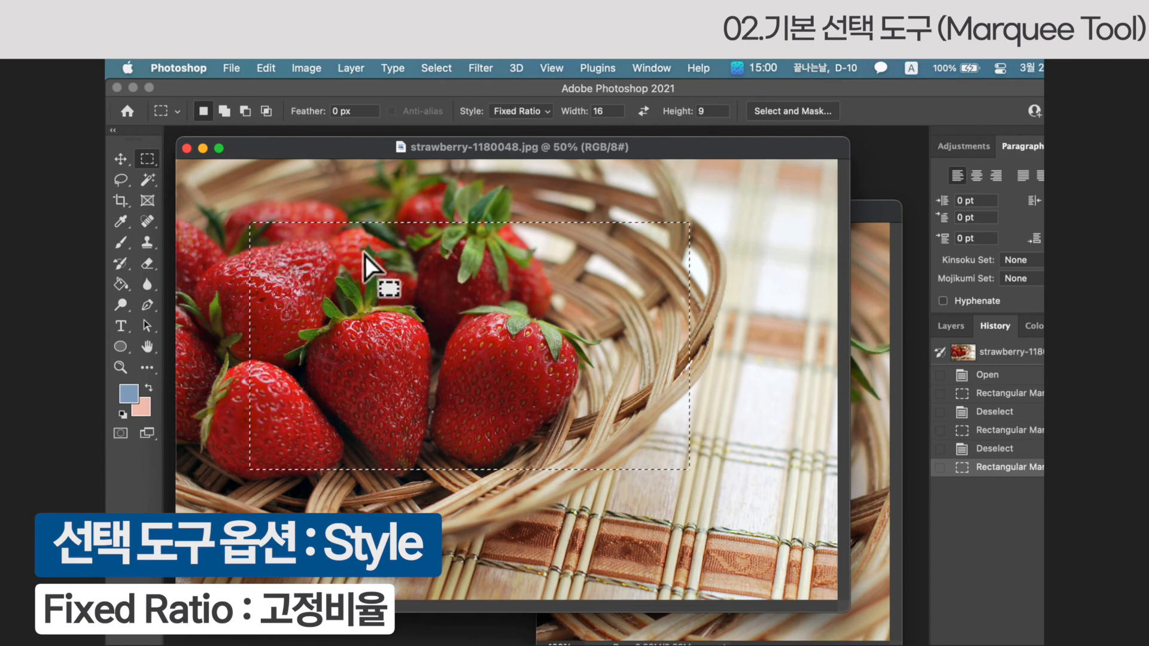
Step: Draw successive 16:9 selections of different sizes on the strawberry image, ending with one that covers most of the photo
key("super+d")
left_click_drag(221, 197, 577, 396)
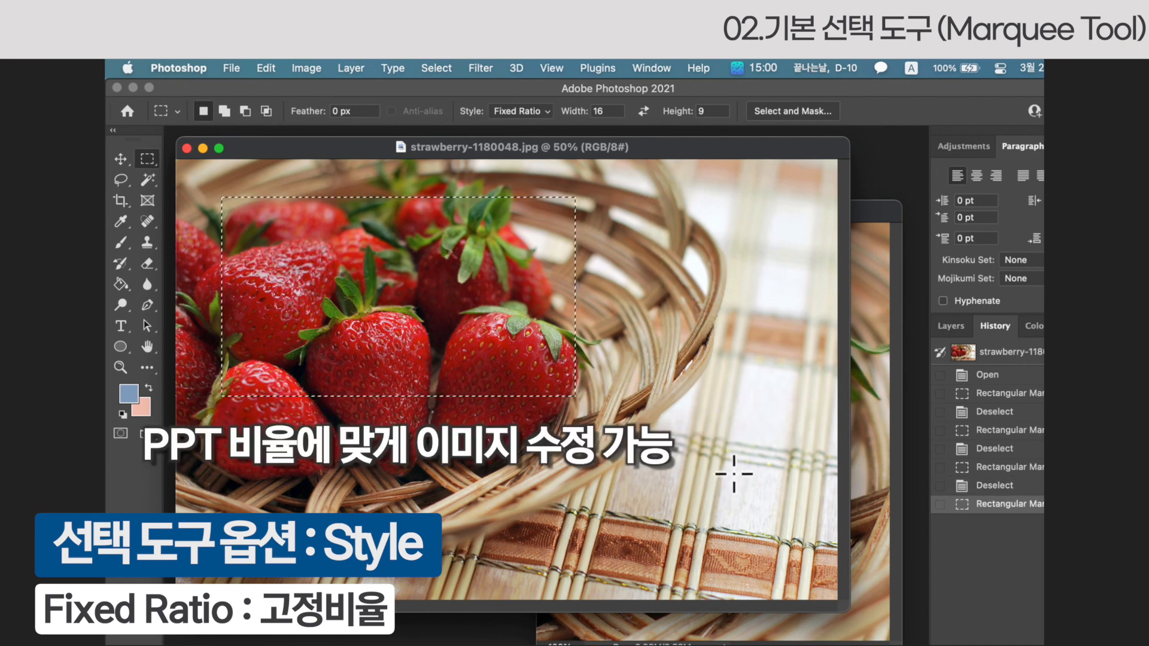
left_click(330, 269)
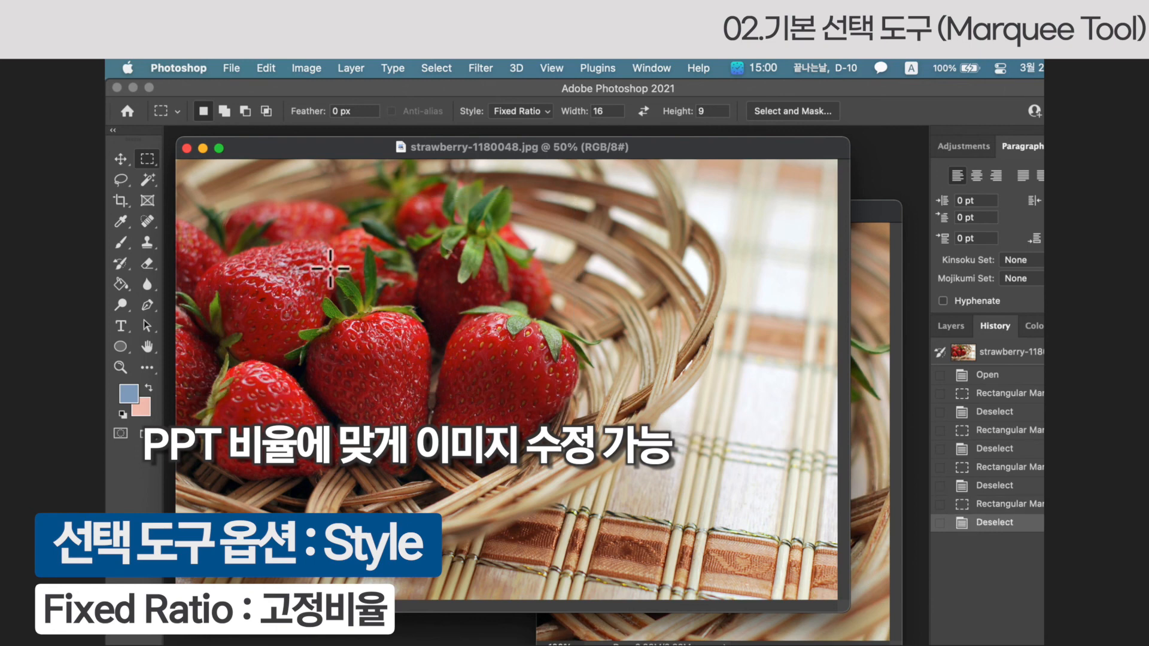
left_click_drag(512, 415, 770, 475)
left_click(259, 225)
left_click_drag(191, 178, 785, 507)
Step: Set the marquee style to Fixed Size, 9 cm wide and 12 cm high, and place the selection over the front strawberries
left_click(530, 111)
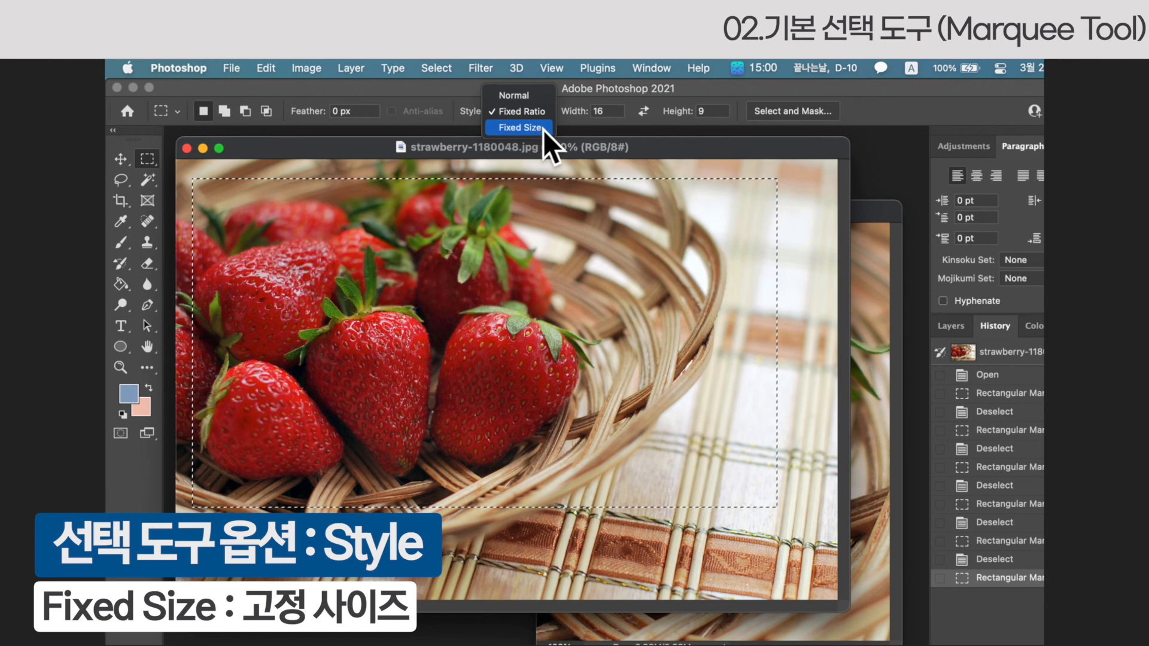
left_click(543, 129)
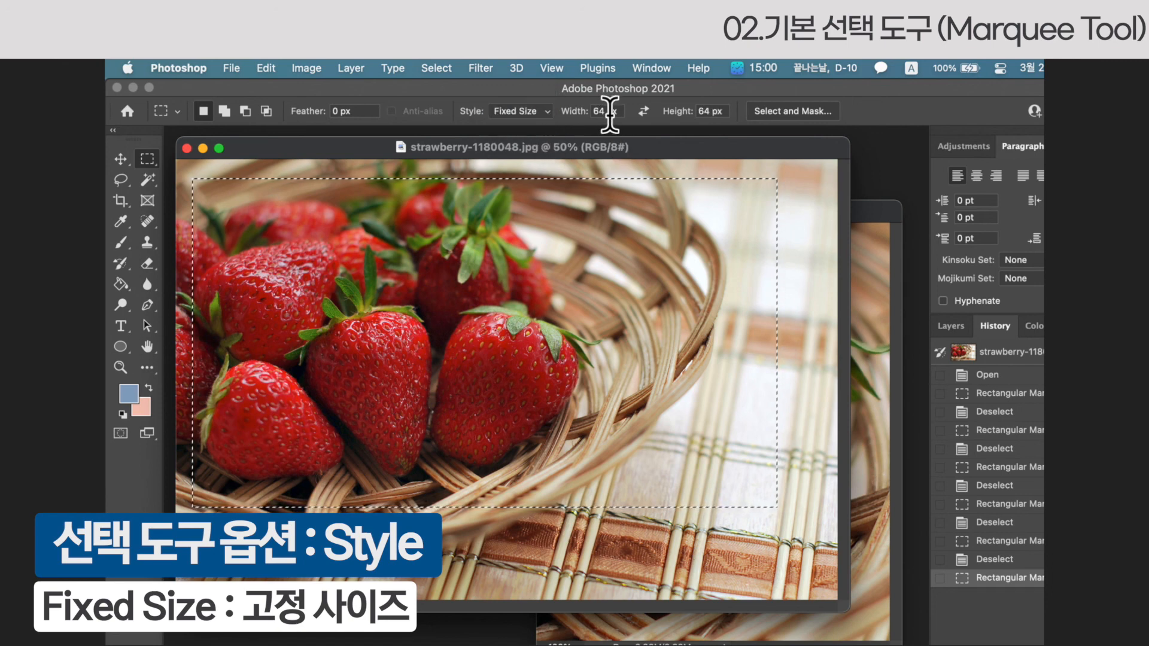
double_click(602, 111)
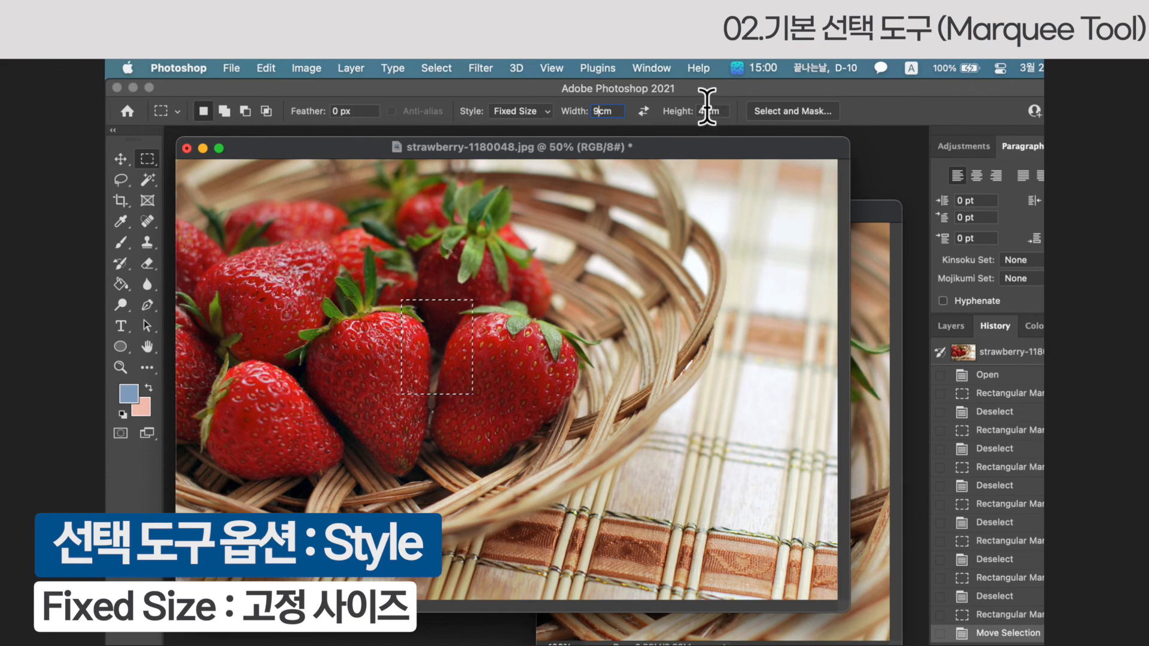
left_click(534, 273)
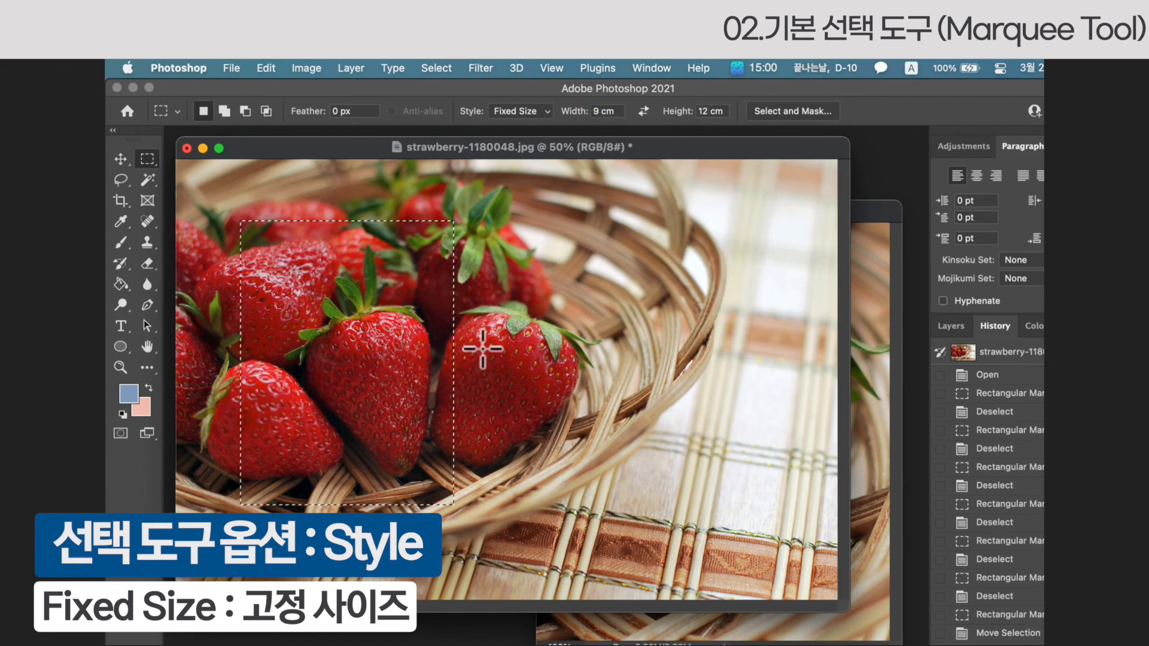
Step: Paste a copy of the 9 × 12 cm selection into a new document, move its window over the photo and close it
key("super+c")
key("super+n")
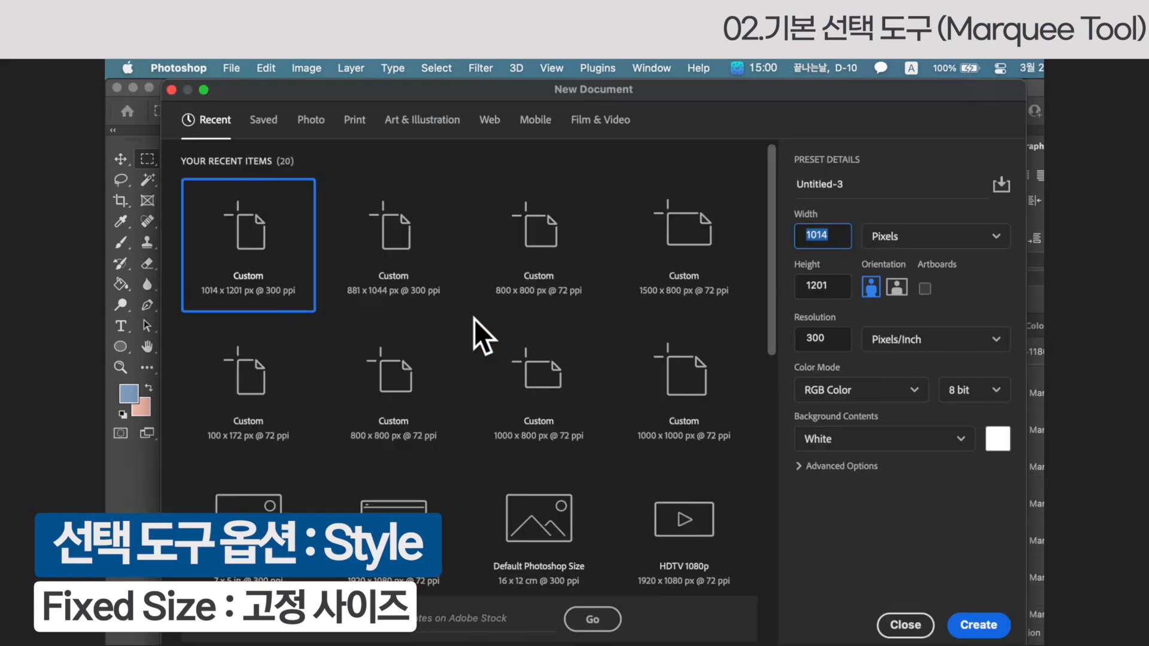
key("Return")
key("super+v")
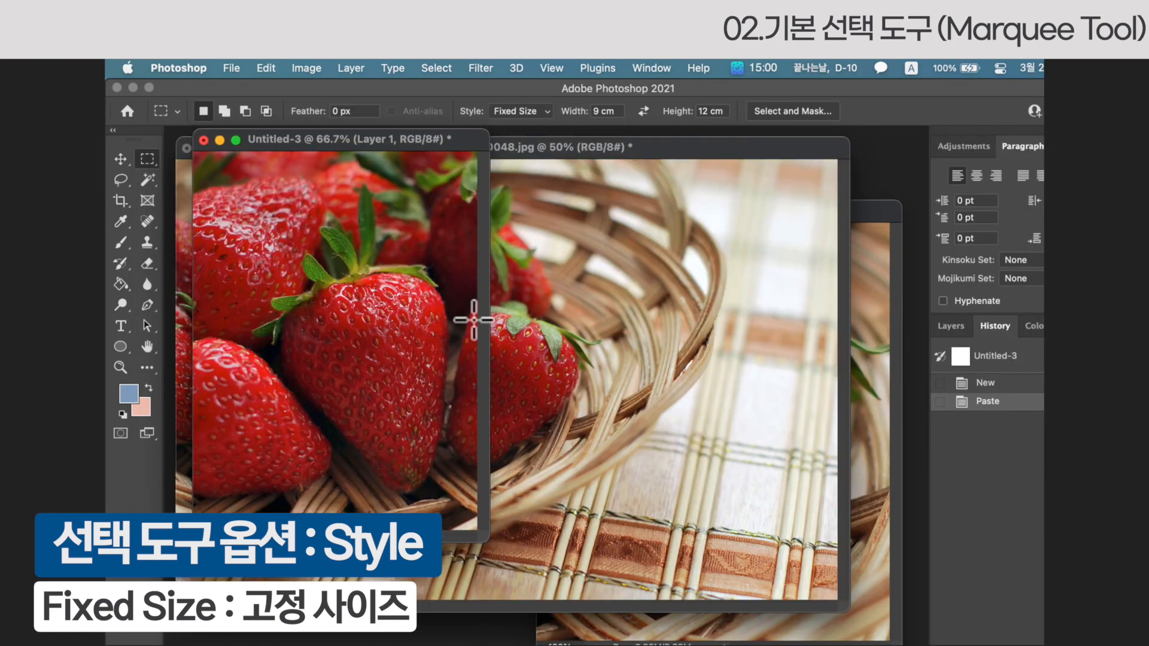
left_click_drag(382, 141, 589, 174)
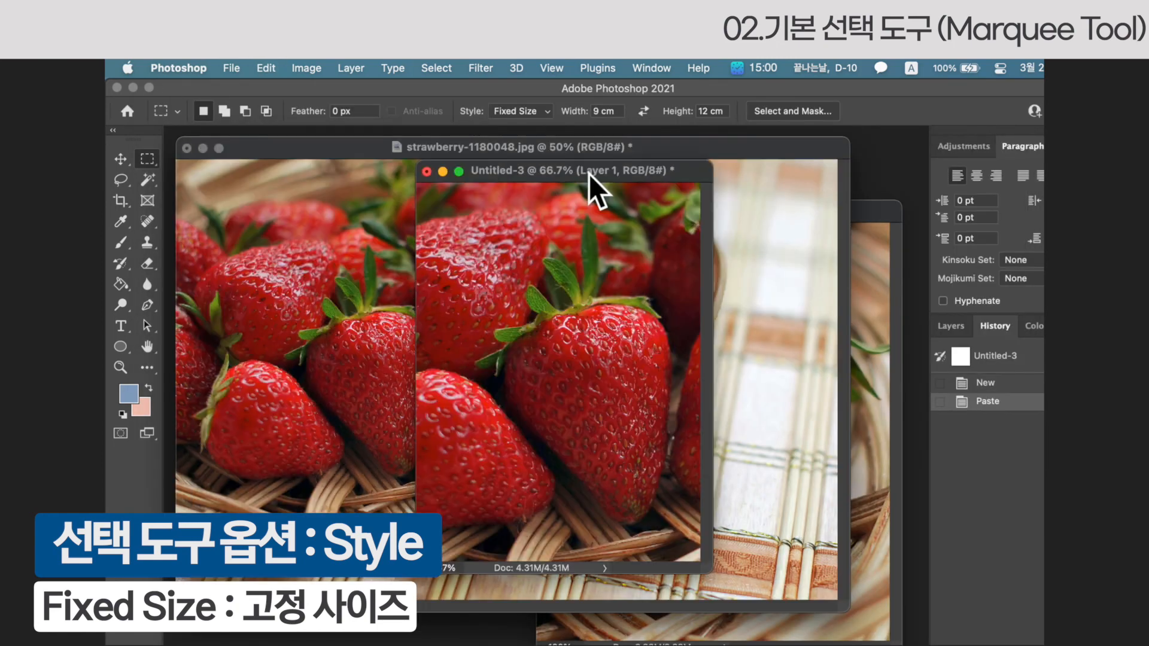
left_click(425, 170)
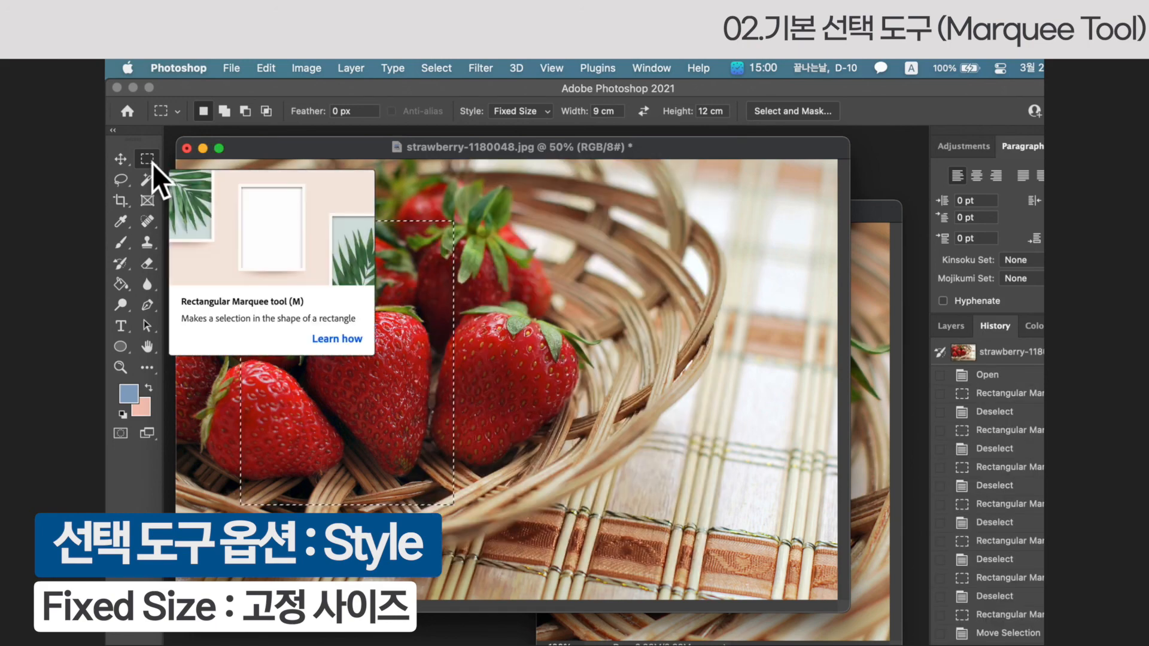
Step: Show the available marquee tool variants
left_click(152, 163)
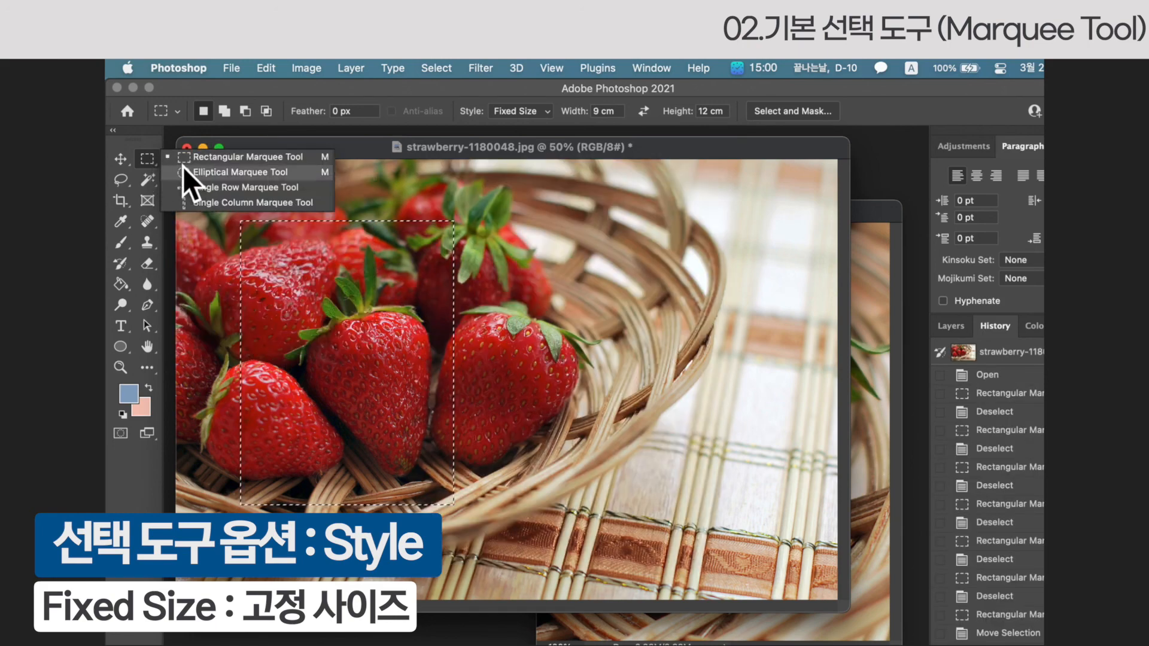